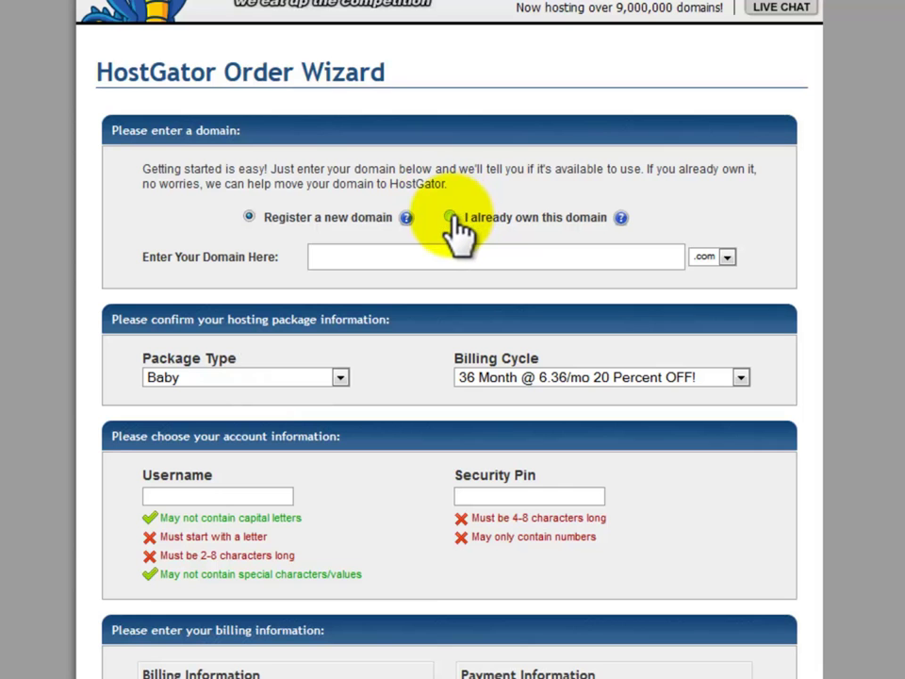
- Choose 'I already own this domain' for the HostGator order and go to cPanel
click(451, 218)
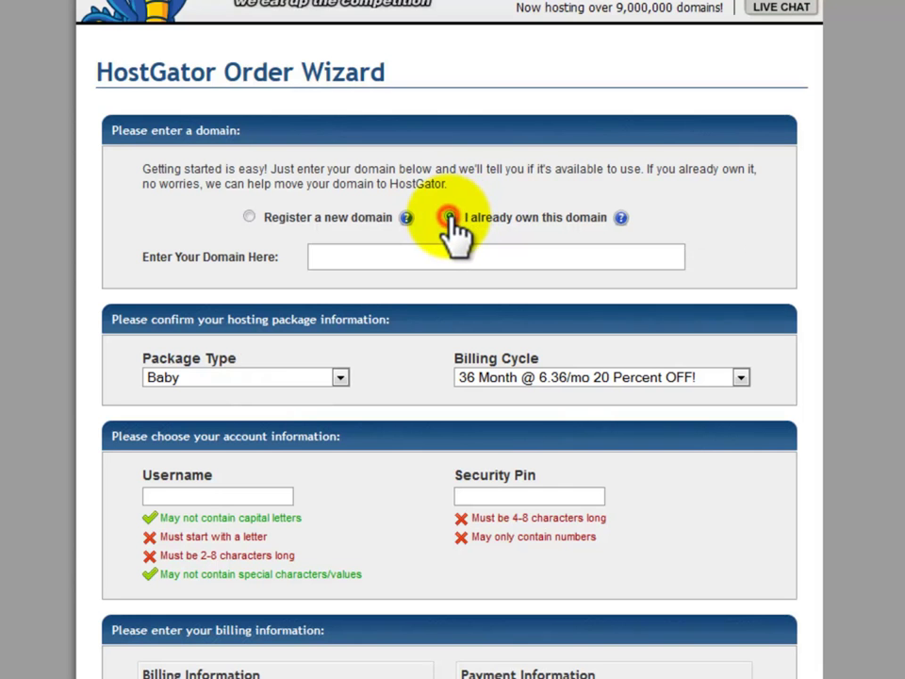
click(483, 256)
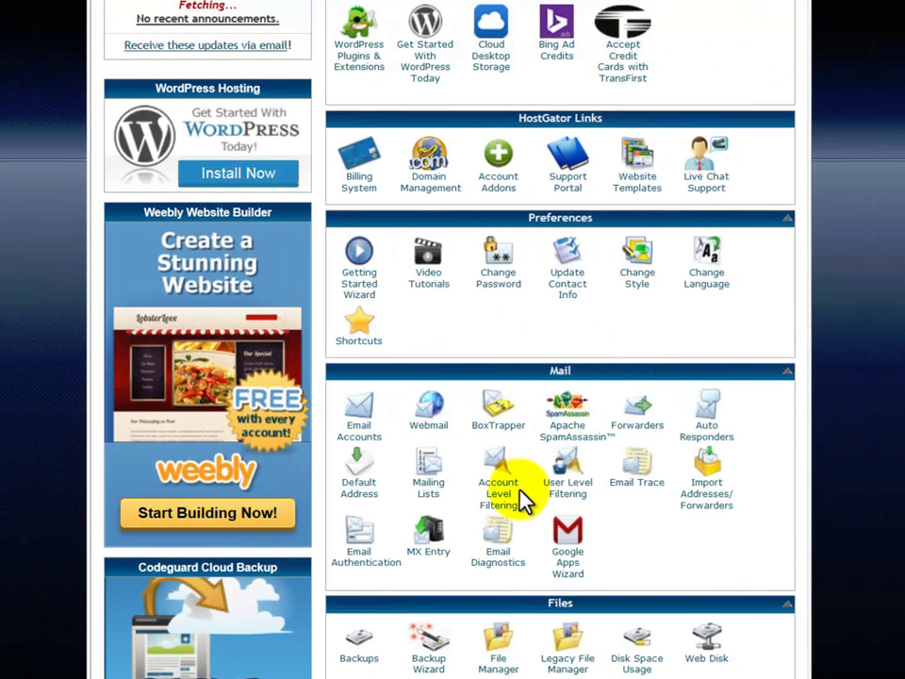
- Open File Manager and go into public_html/socialmarketingelitetraining.com
scroll(523, 500, down, 3)
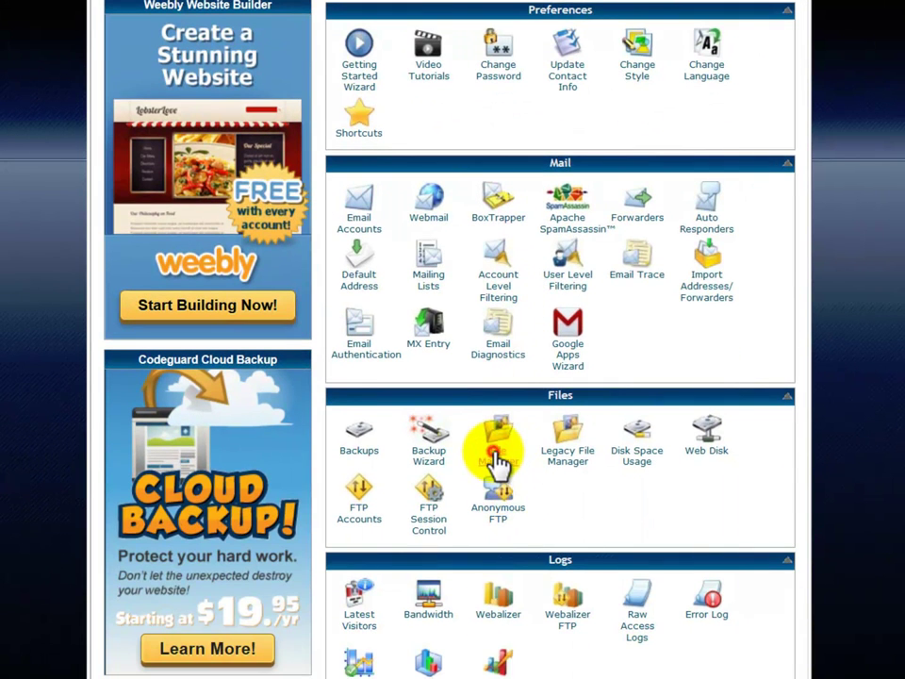
click(496, 460)
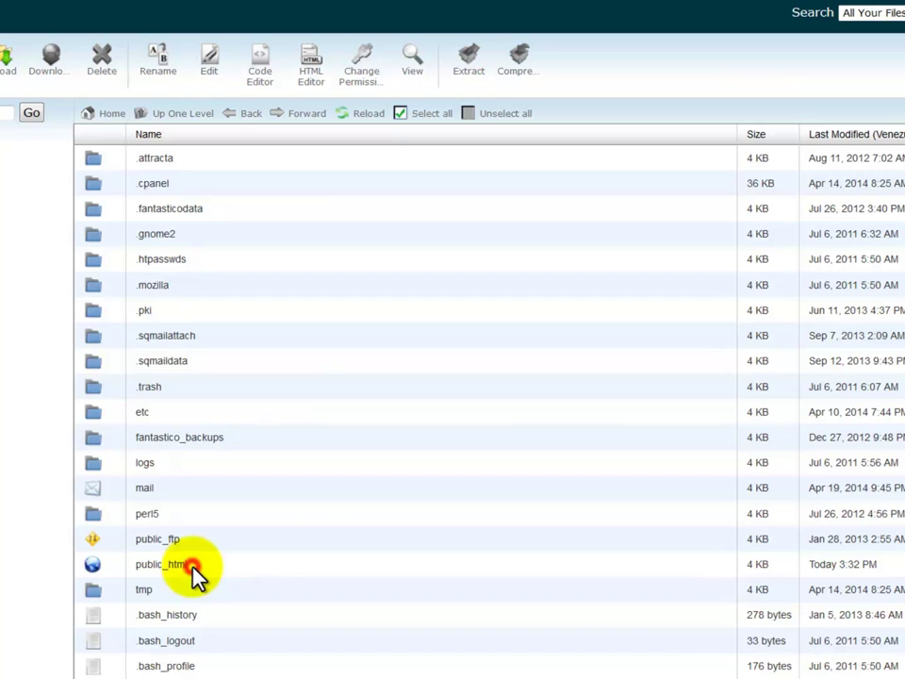
double_click(179, 566)
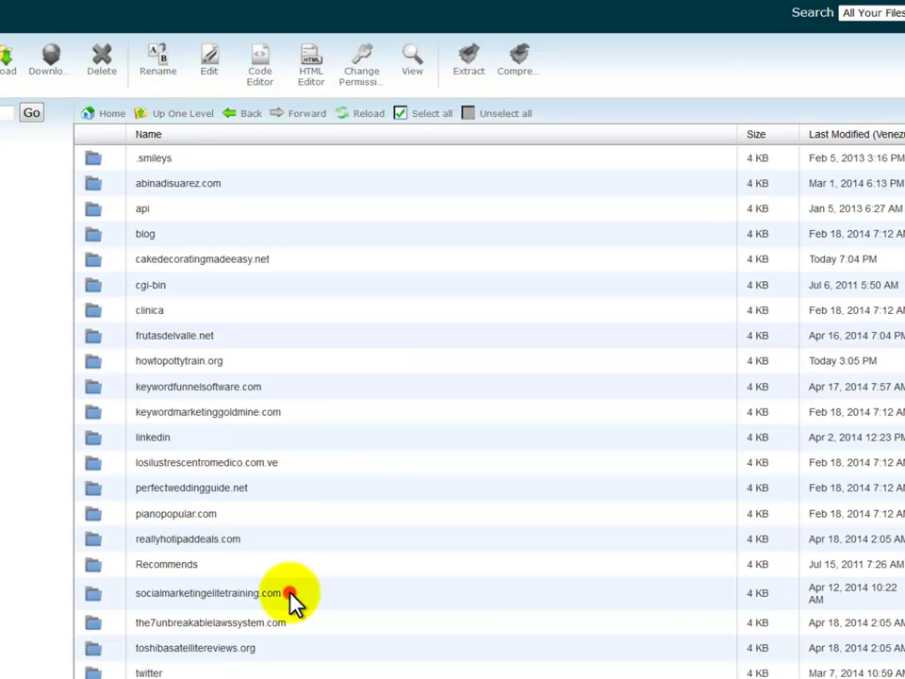
double_click(283, 593)
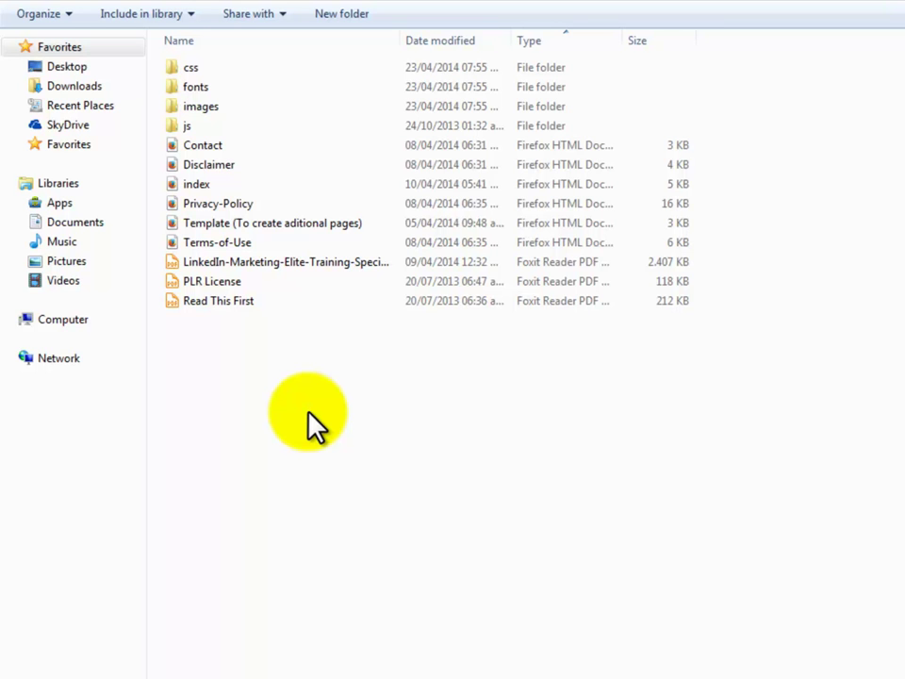
- Zip every squeeze-page file except Template into 'Squeeze Page.zip' with 7-Zip
ctrl+click(273, 222)
shift+click(235, 256)
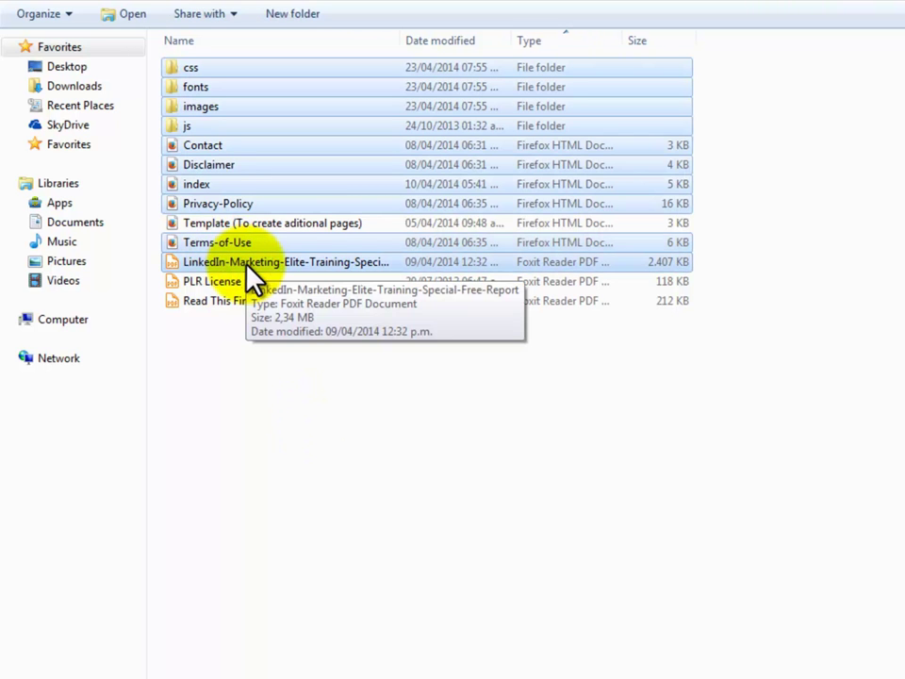
right_click(247, 267)
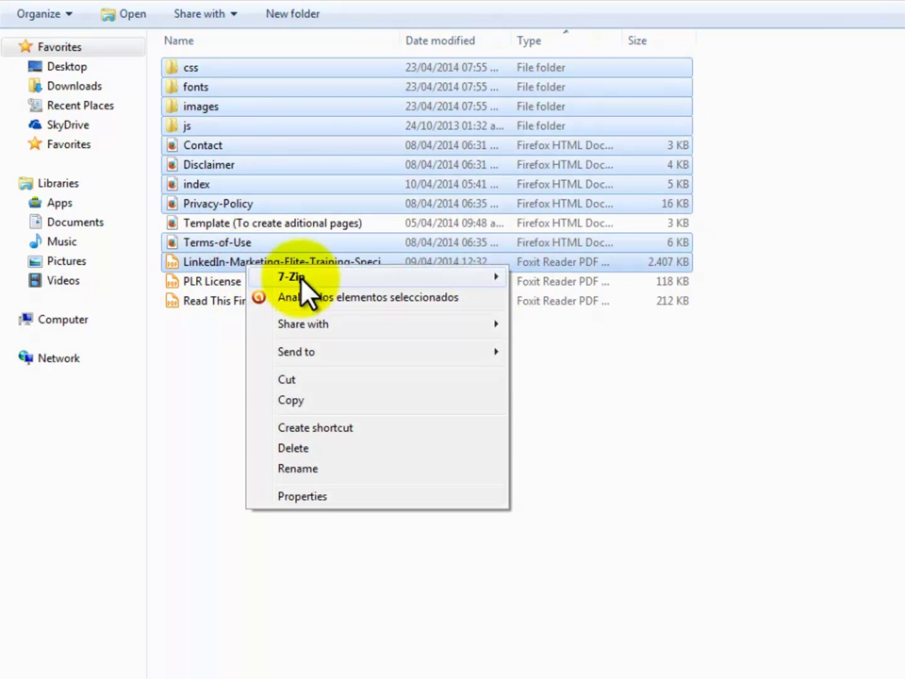
mouse_move(355, 278)
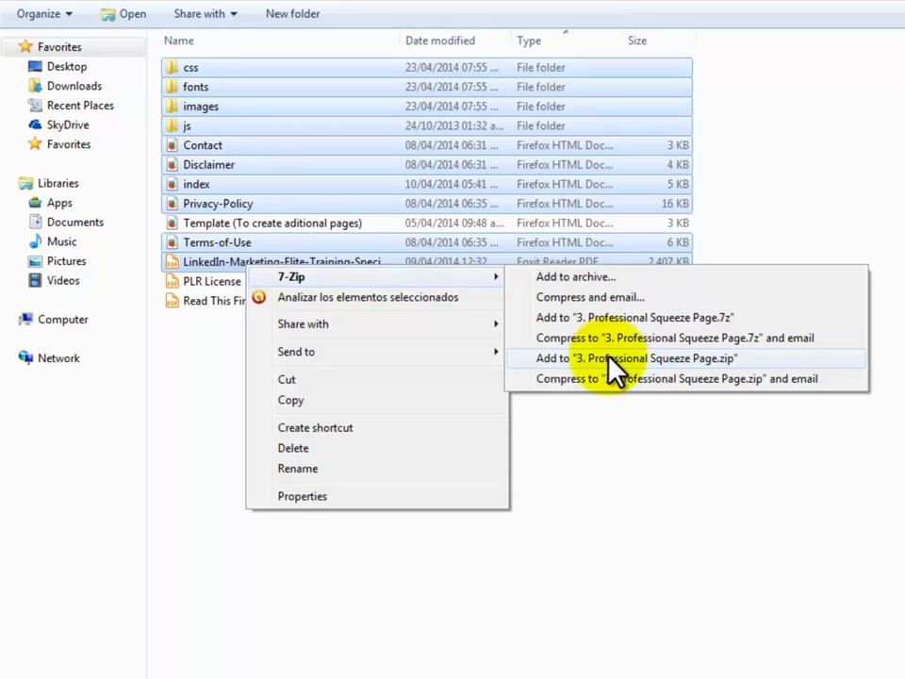
click(608, 361)
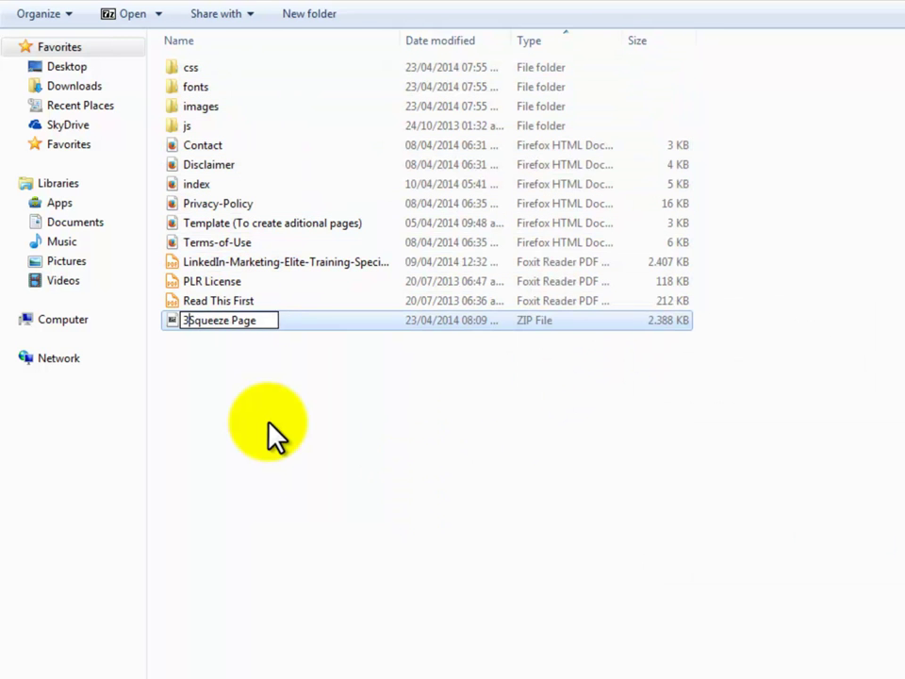
click(274, 434)
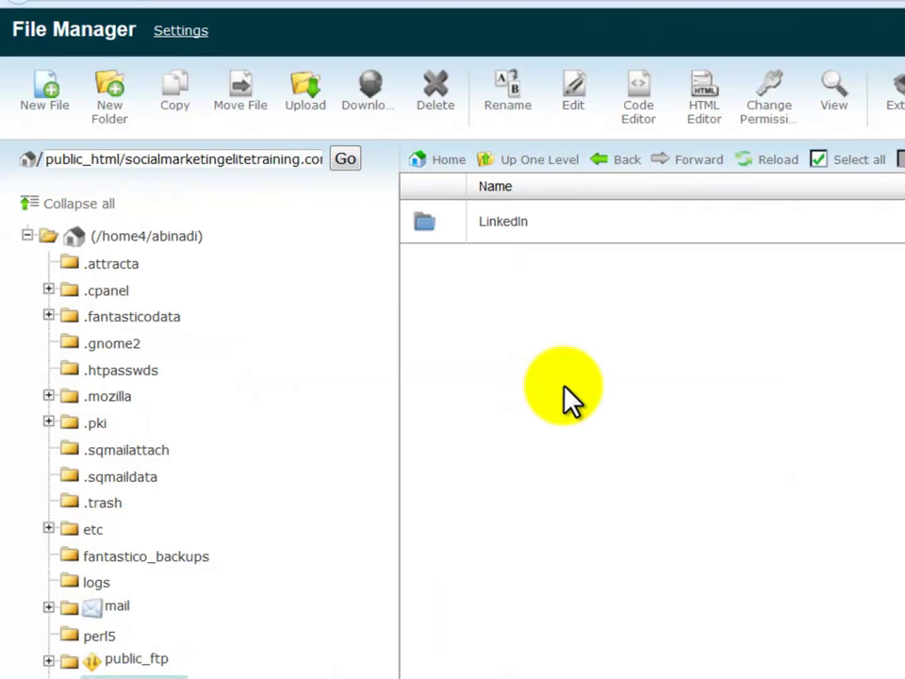
- Upload Squeeze Page.zip from the computer into the server's LinkedIn folder and reload the listing
double_click(600, 232)
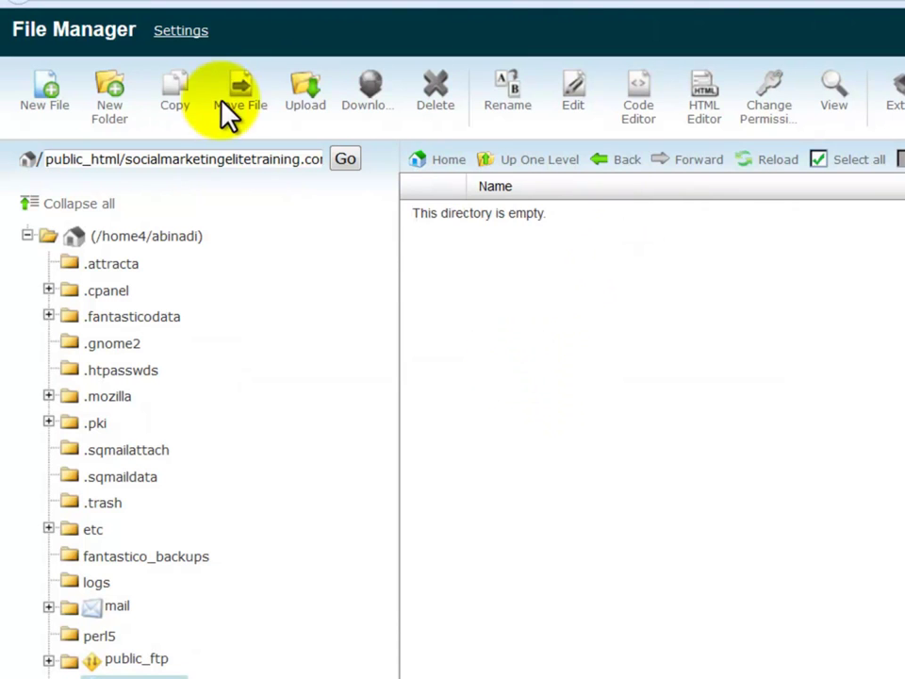
click(298, 106)
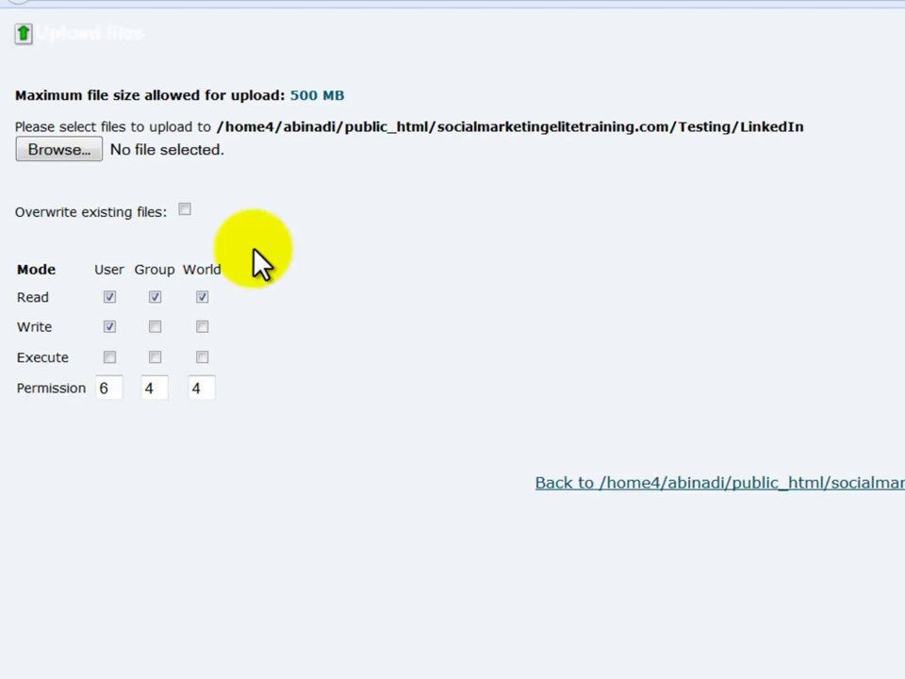
click(91, 157)
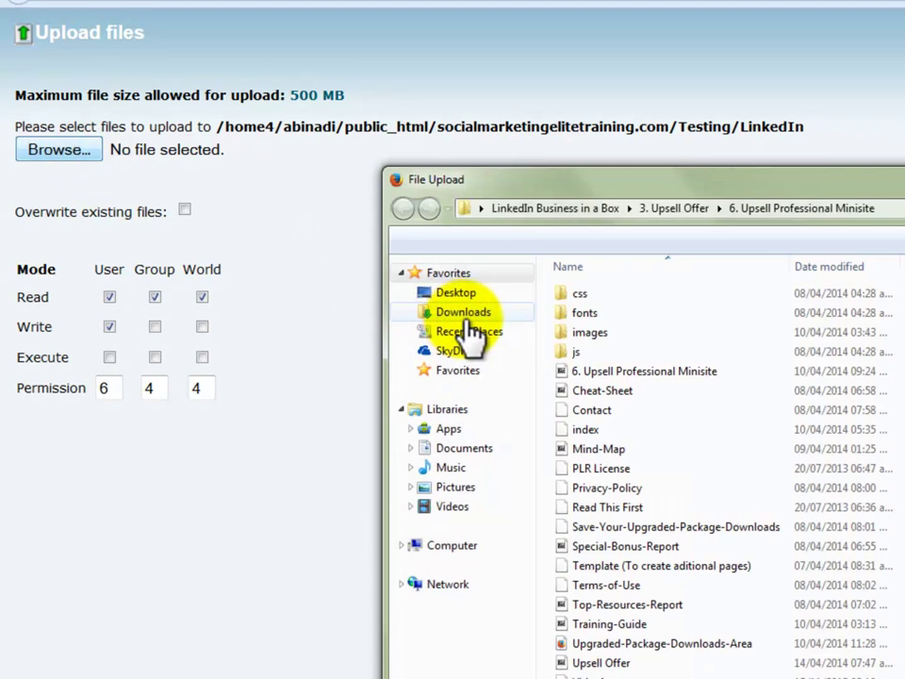
click(622, 510)
double_click(622, 510)
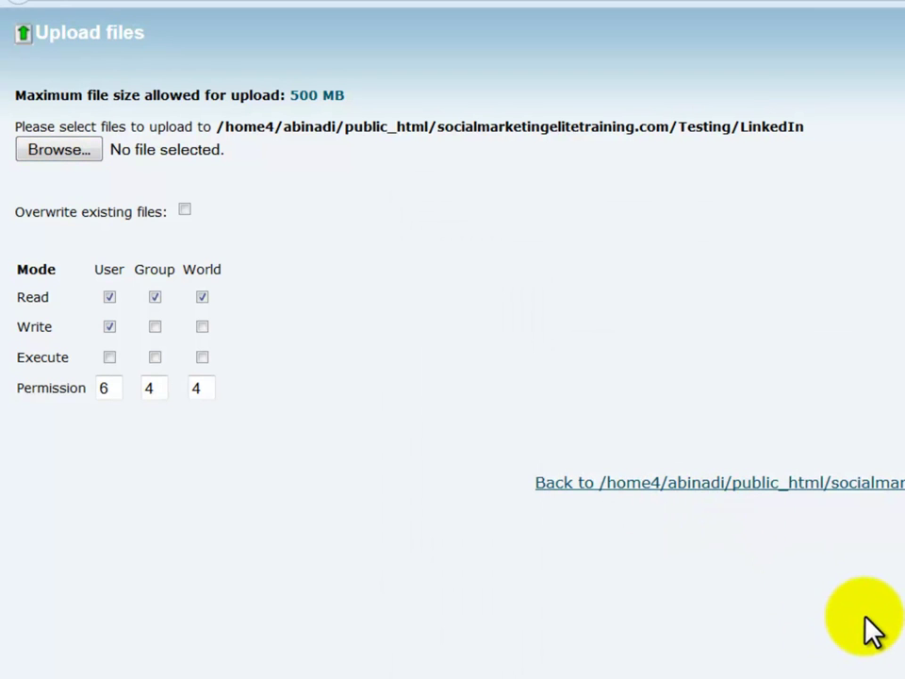
click(868, 482)
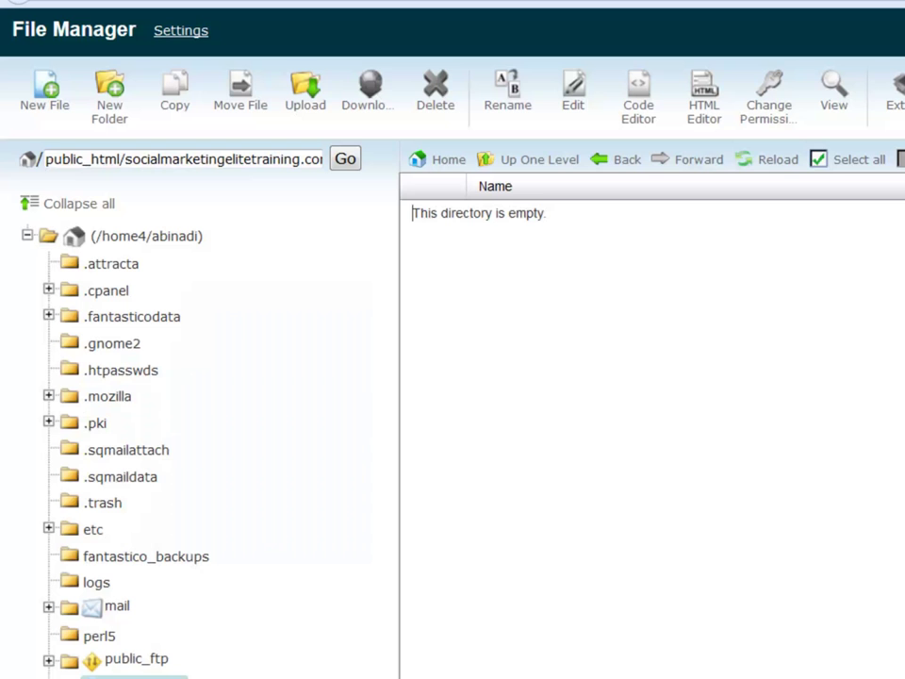
click(779, 169)
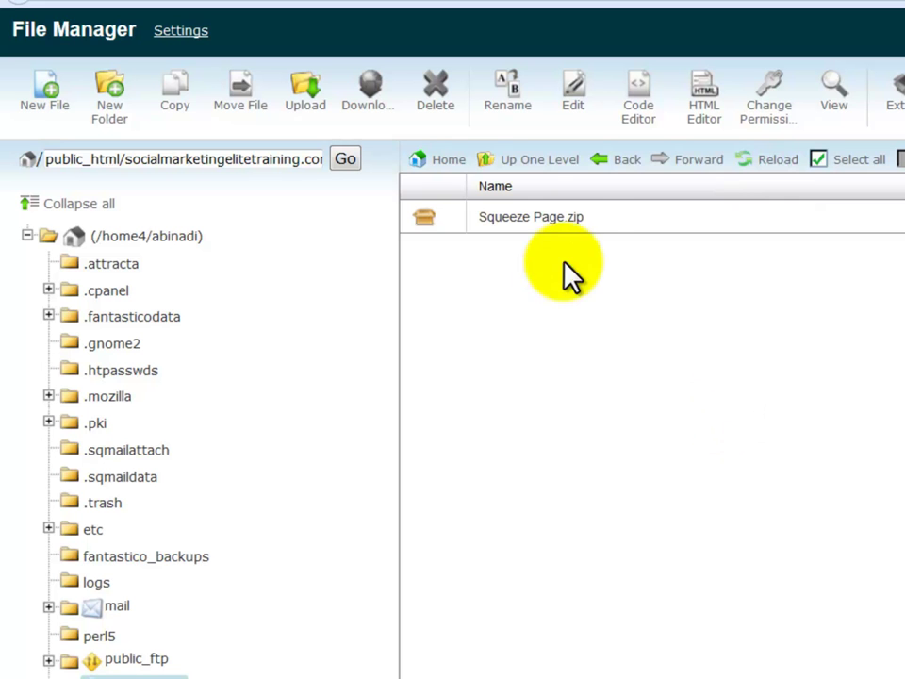
- Extract Squeeze Page.zip into the LinkedIn folder and reload to show the unpacked files
right_click(584, 225)
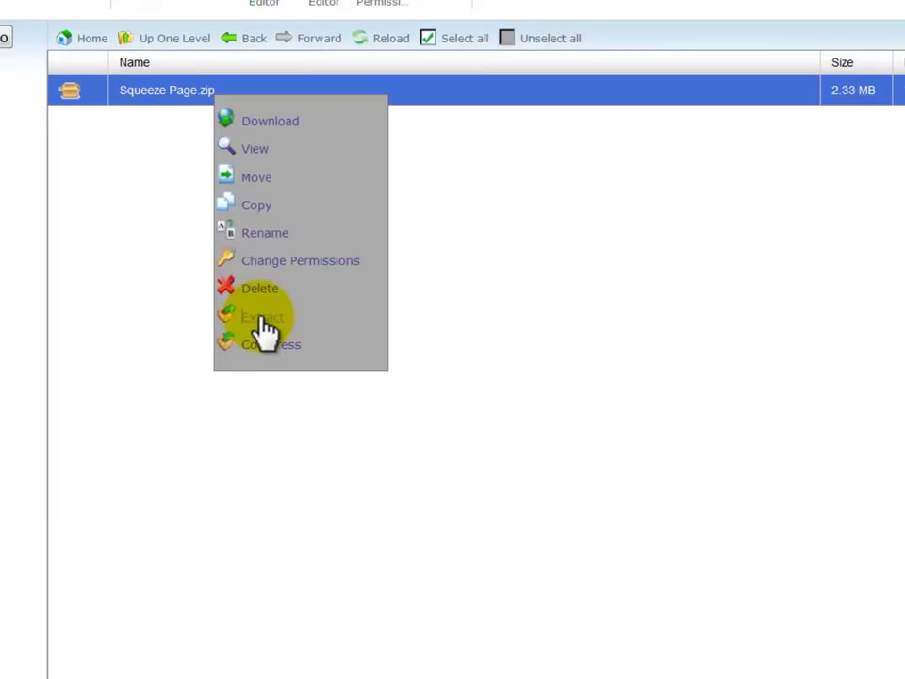
click(263, 319)
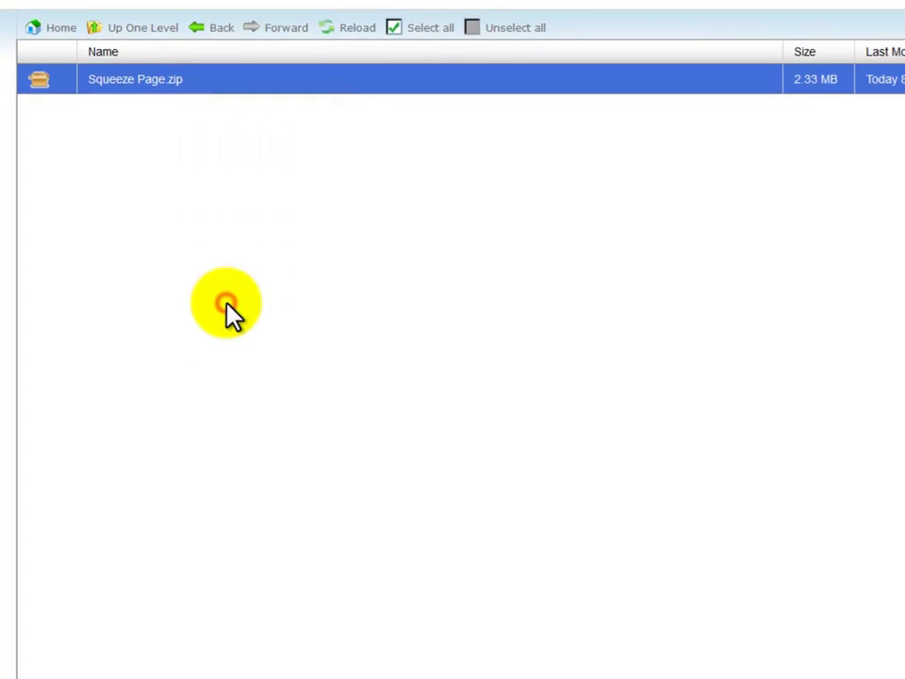
click(627, 382)
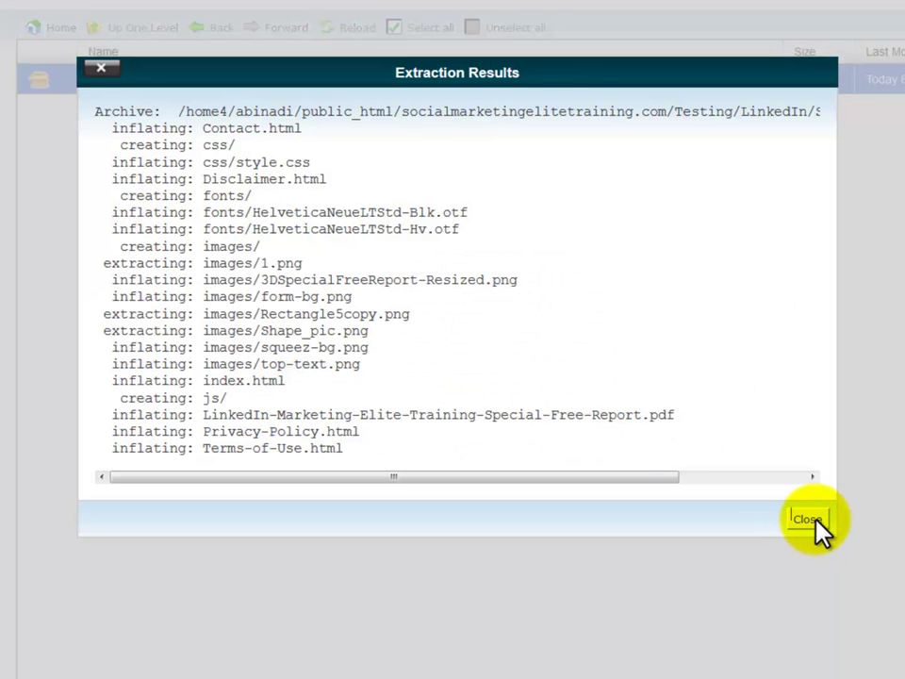
click(809, 525)
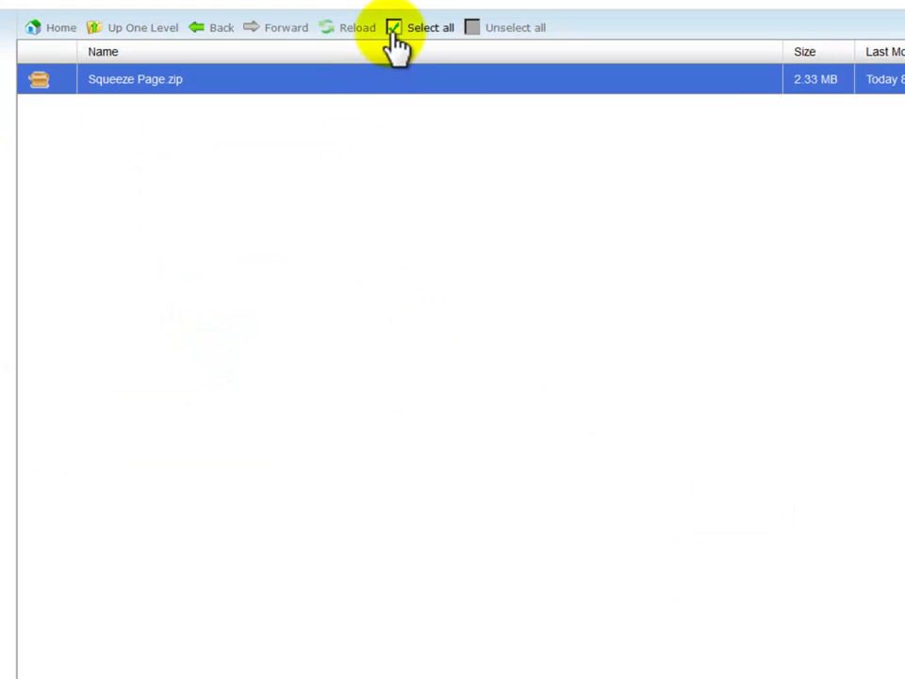
click(364, 30)
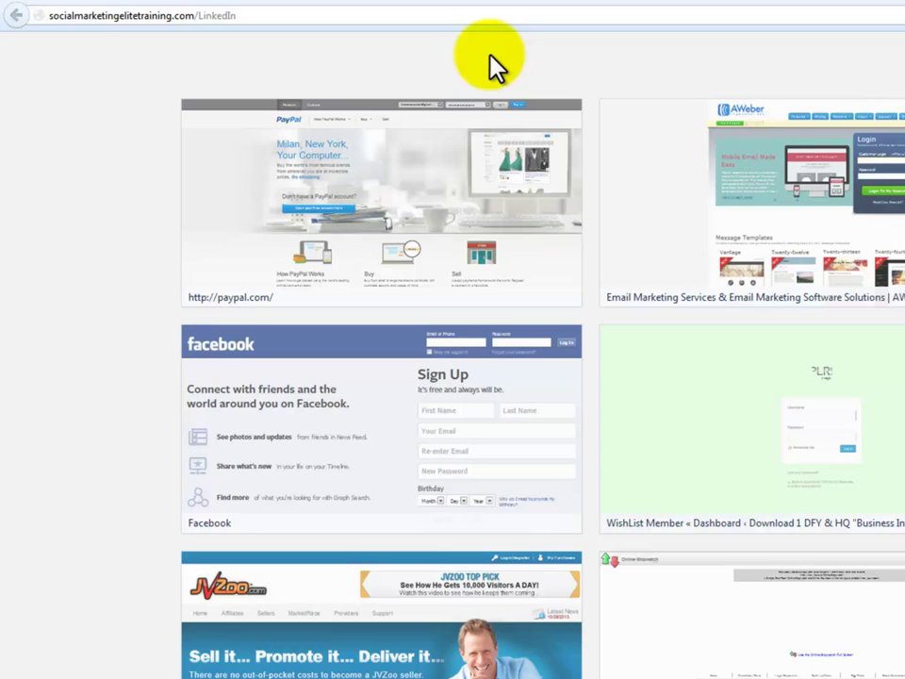
key(Return)
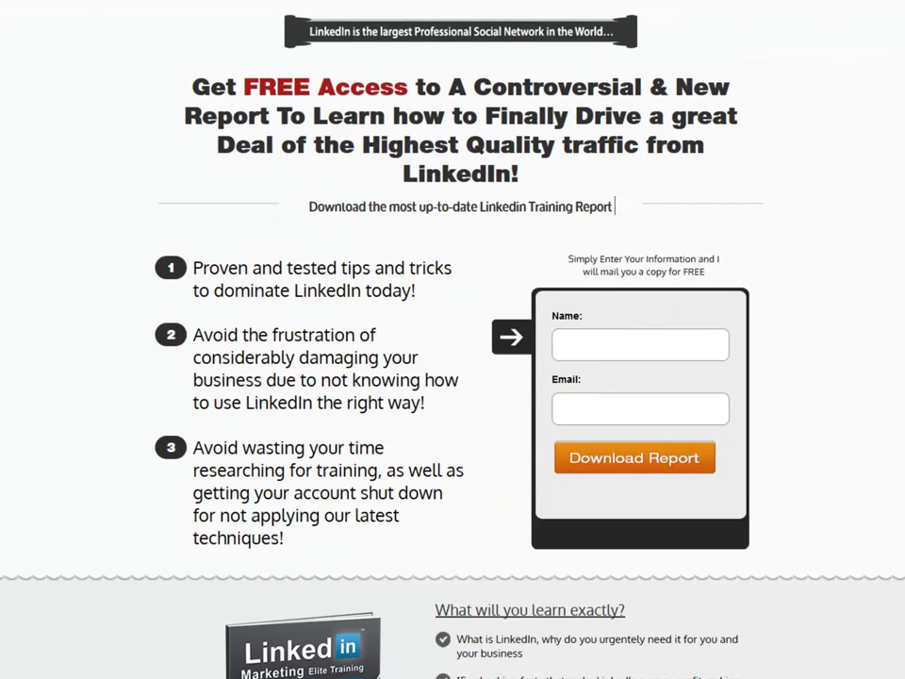
scroll(452, 377, down, 4)
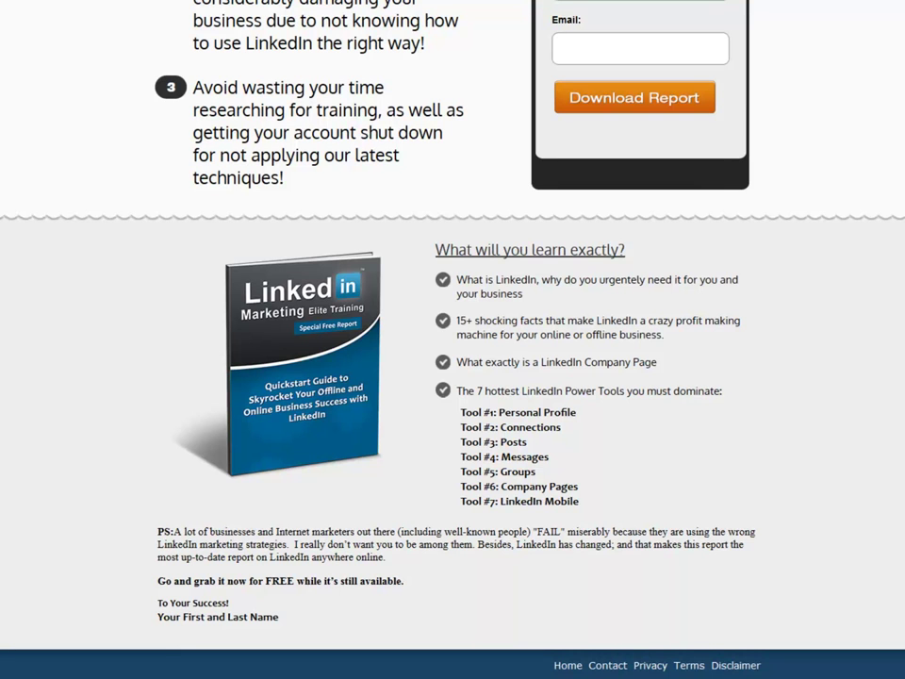
scroll(453, 340, up, 4)
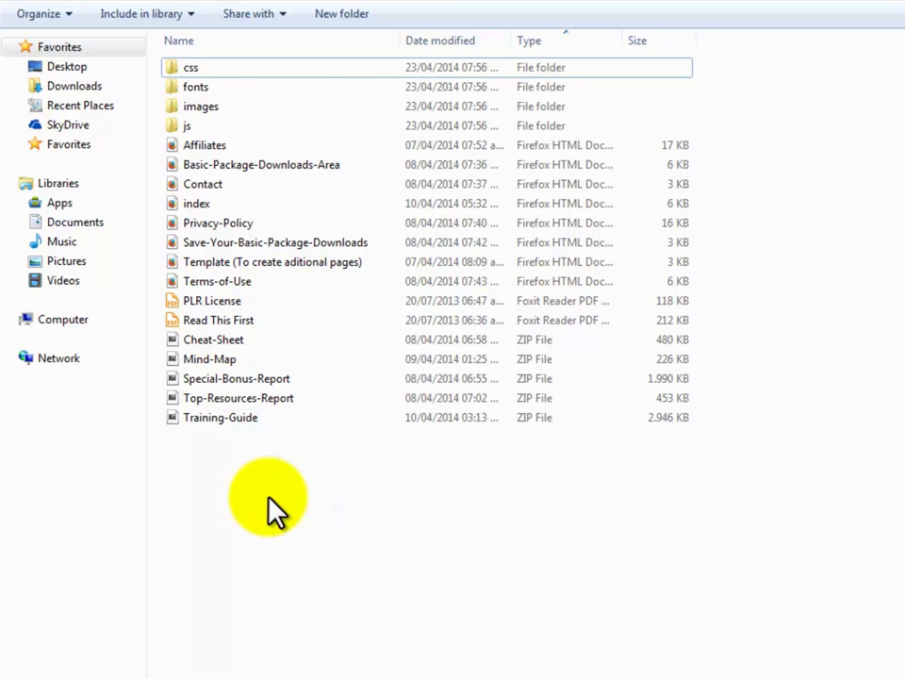
- Zip all minisite files except PLR License and Read This First as 'Front End Offer.zip'
drag(230, 467, 239, 68)
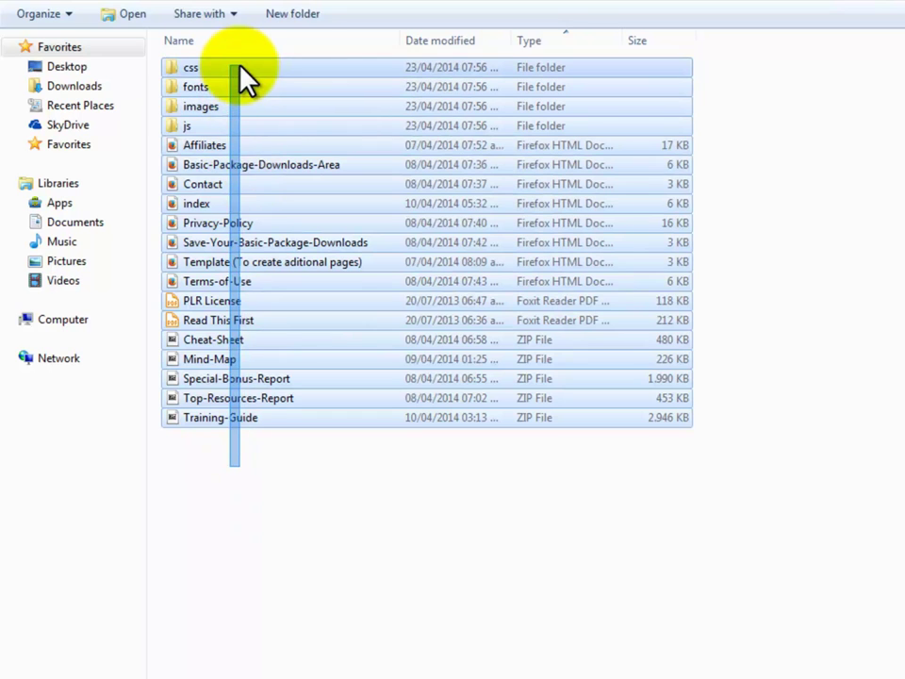
ctrl+click(230, 302)
ctrl+click(231, 319)
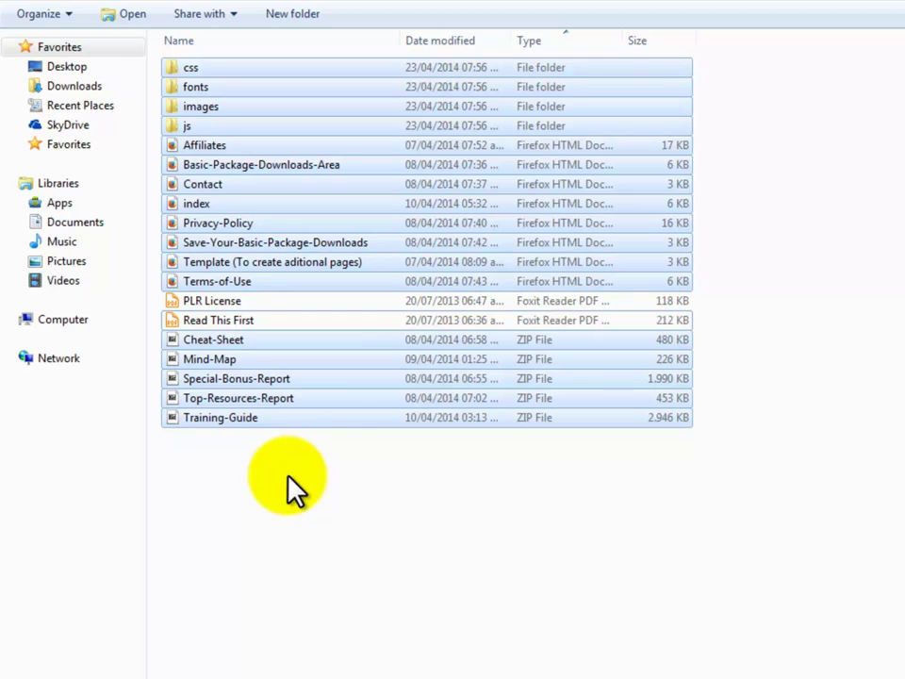
right_click(324, 425)
mouse_move(370, 436)
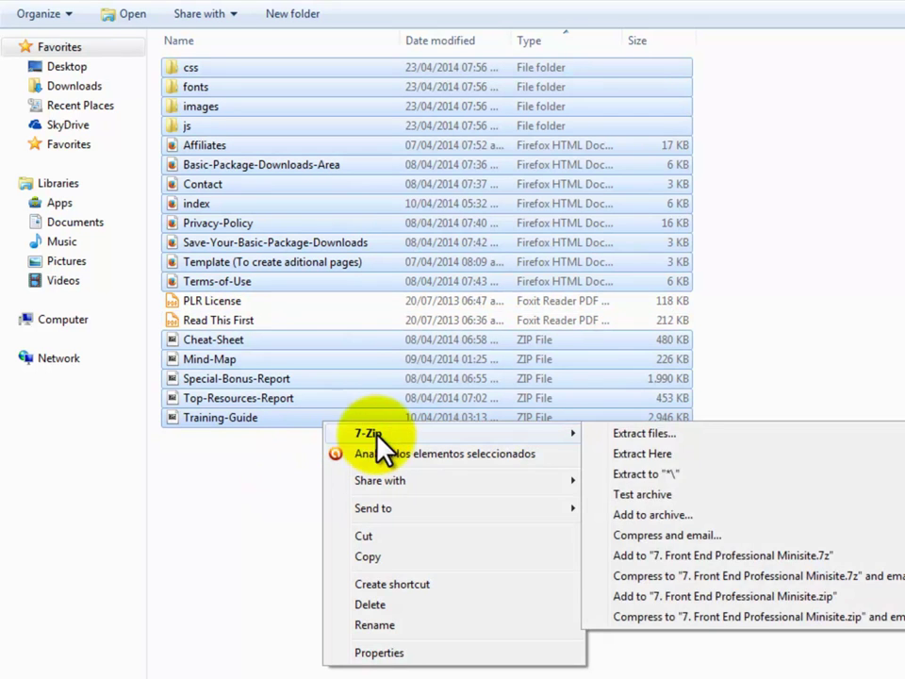
click(745, 594)
text(Offer)
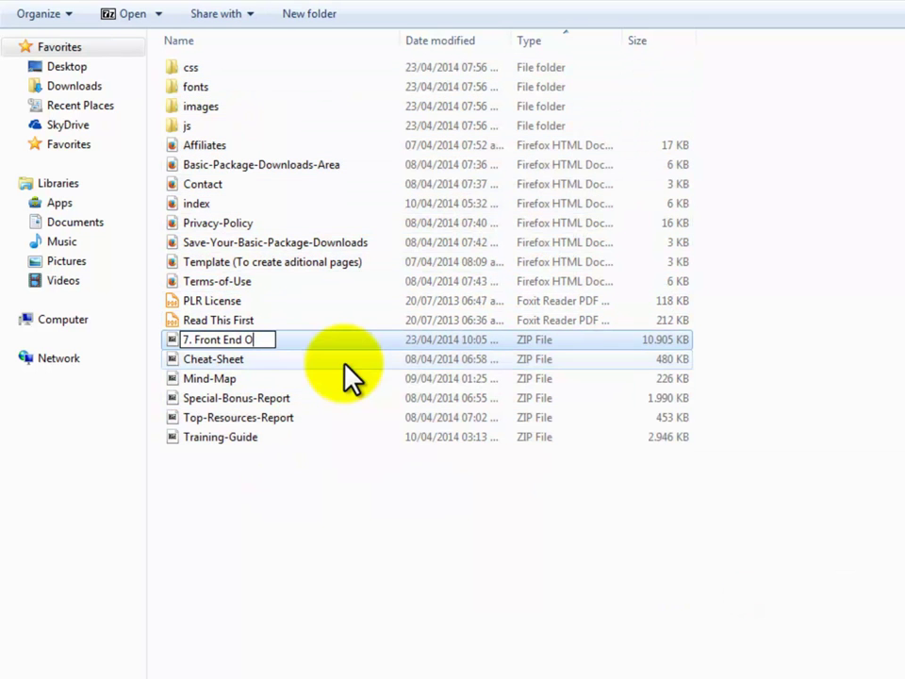
key(ctrl+Left)
key(ctrl+Left)
key(ctrl+Left)
key(BackSpace)
key(BackSpace)
key(BackSpace)
click(344, 538)
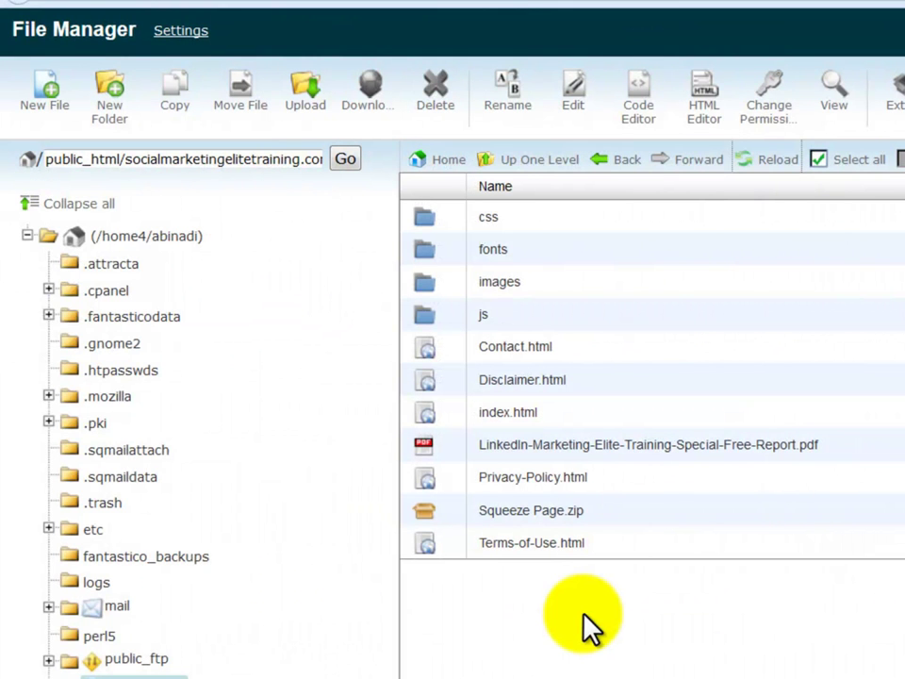
- Create a folder named Basic inside LinkedIn and open it
click(115, 111)
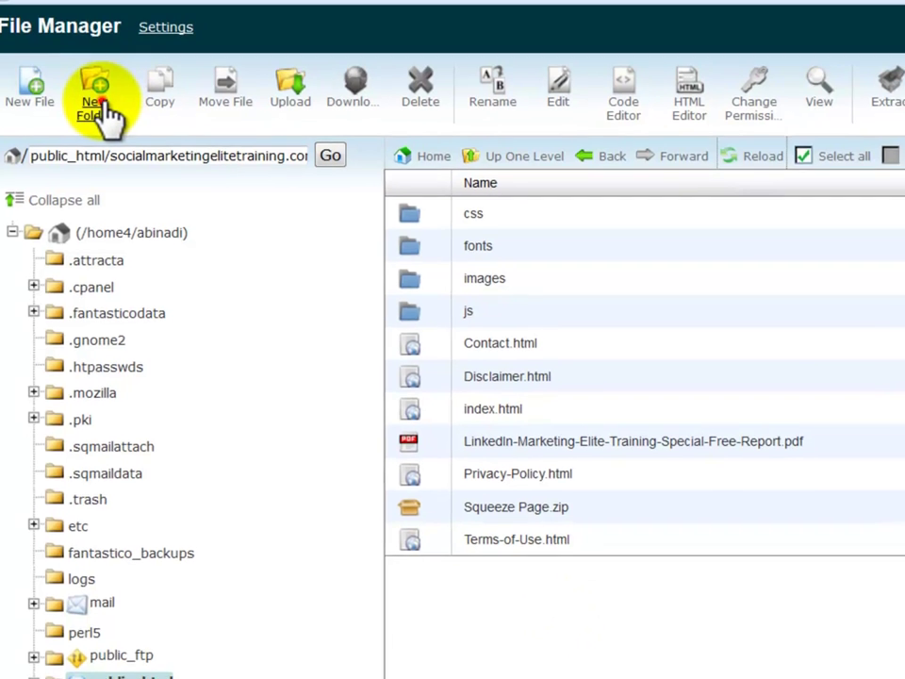
text(Basic)
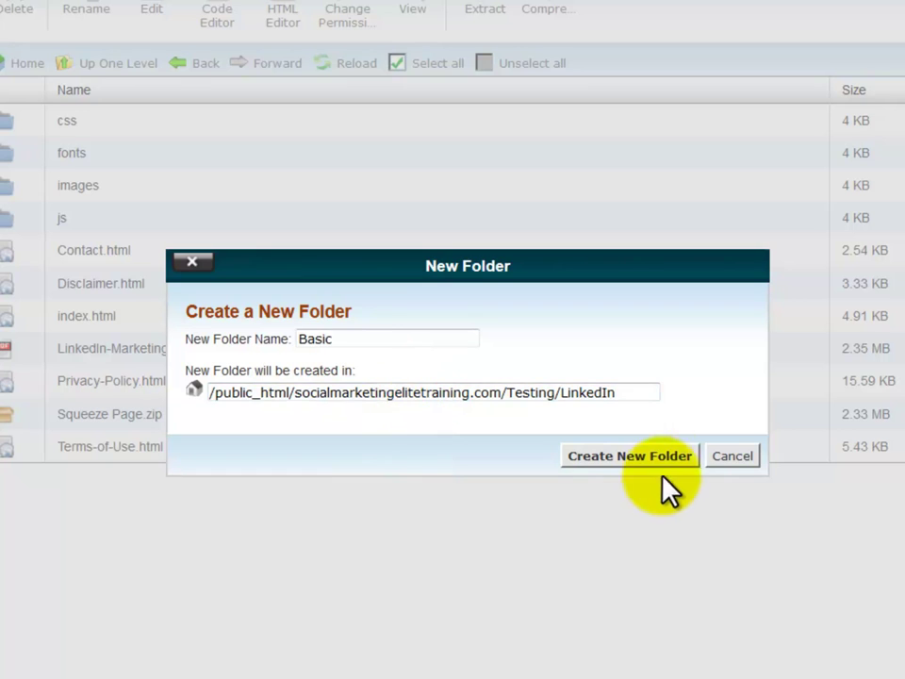
click(657, 455)
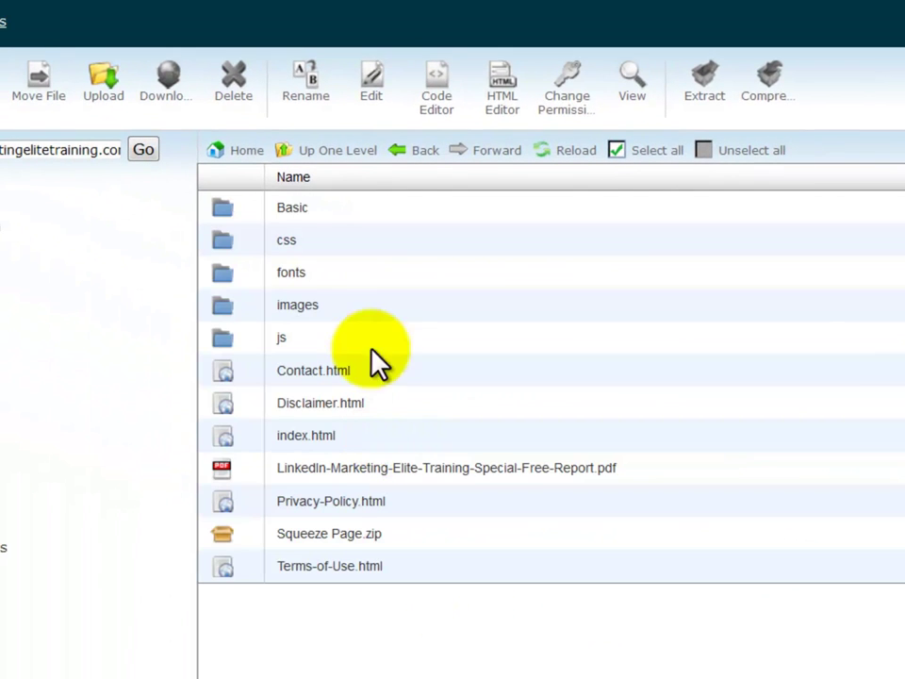
double_click(325, 209)
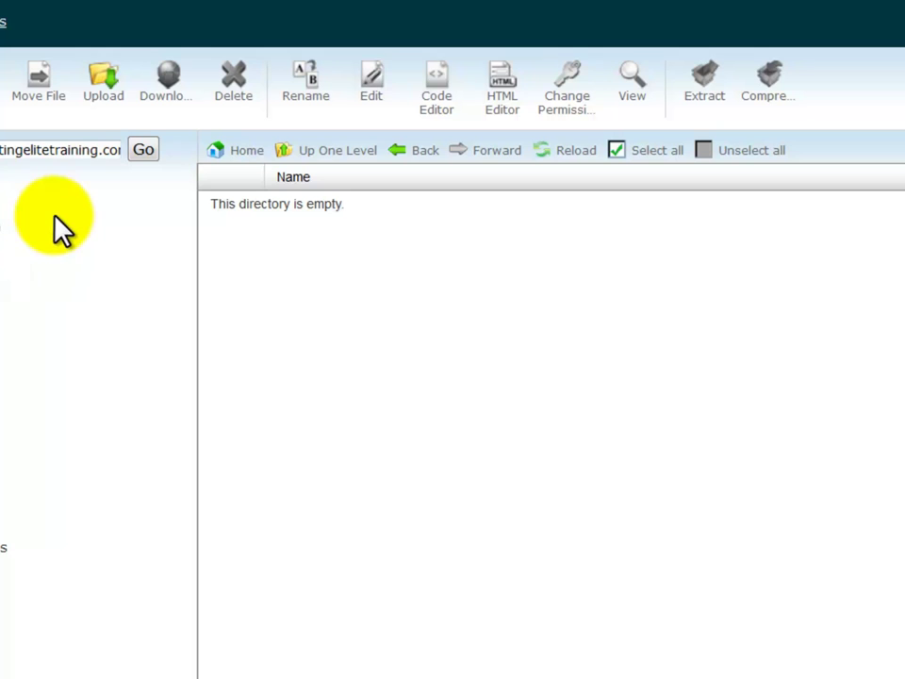
- Upload Front End Offer.zip from the computer into Basic and reload the listing
click(106, 93)
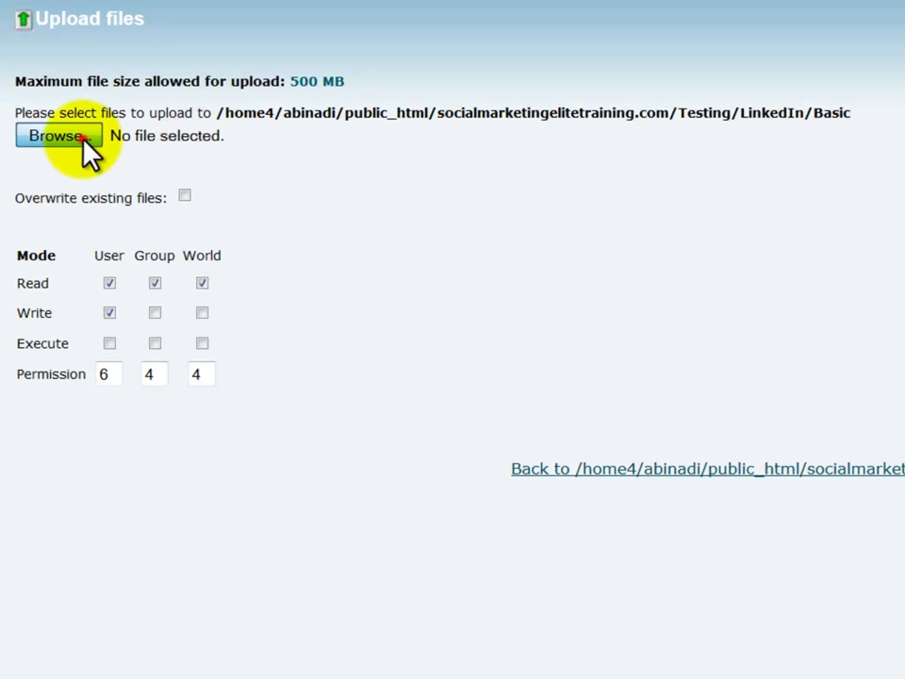
click(83, 137)
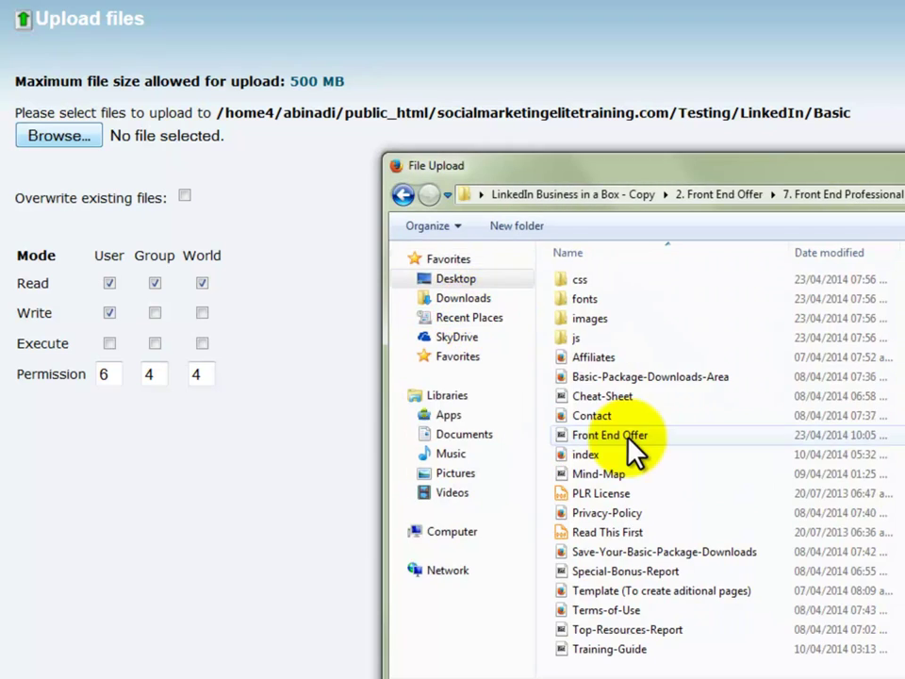
click(634, 435)
click(630, 436)
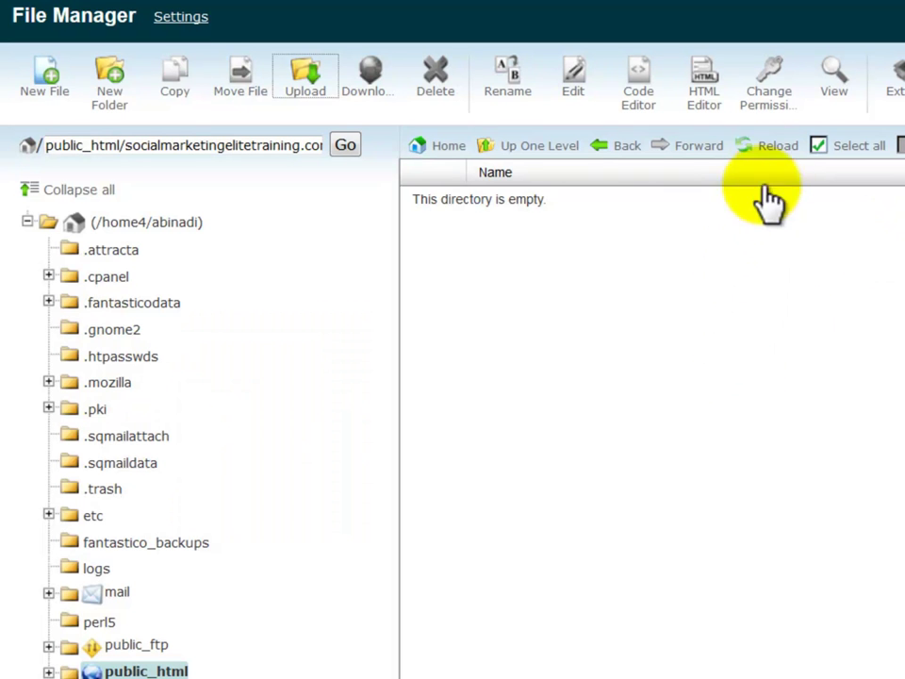
click(779, 147)
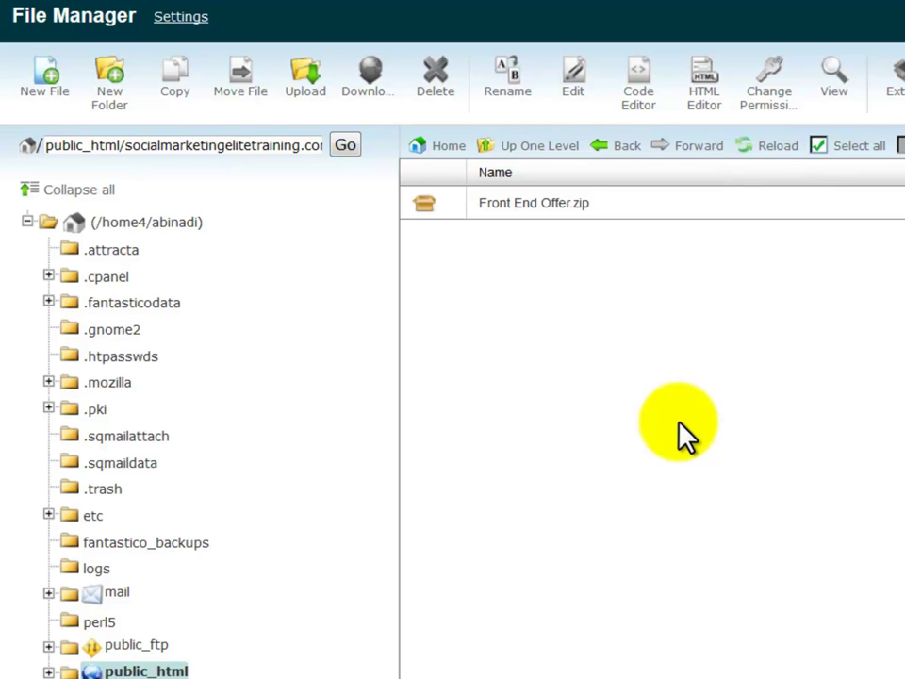
- Extract Front End Offer.zip into the Basic folder and close the results
right_click(585, 199)
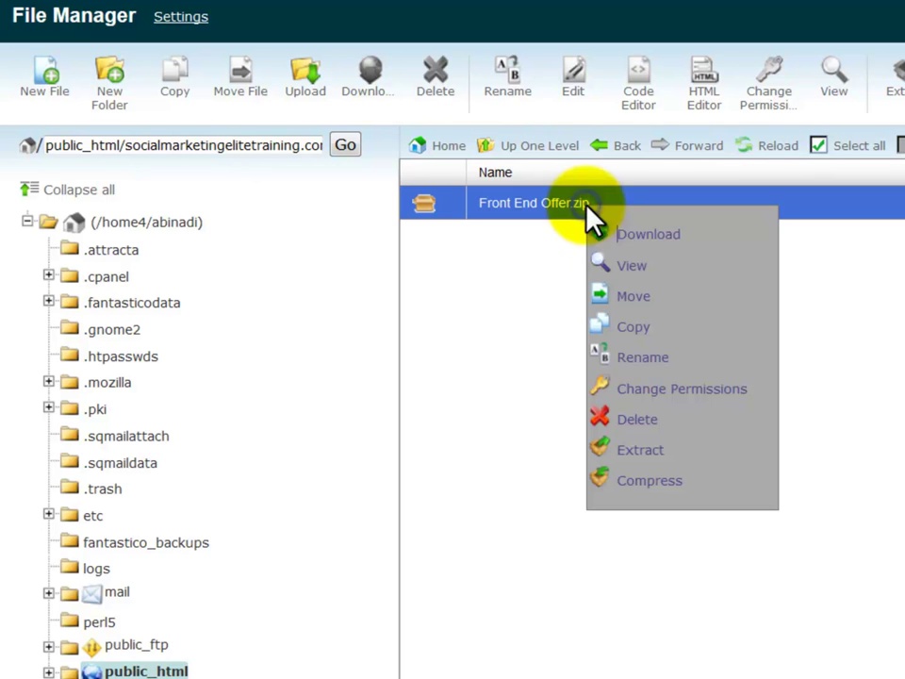
click(640, 451)
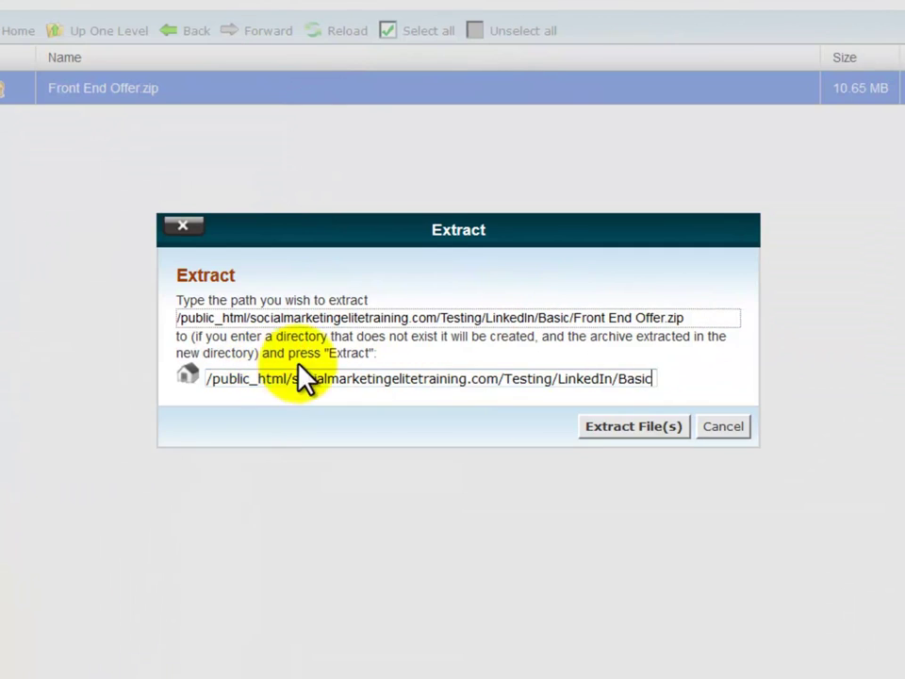
click(645, 432)
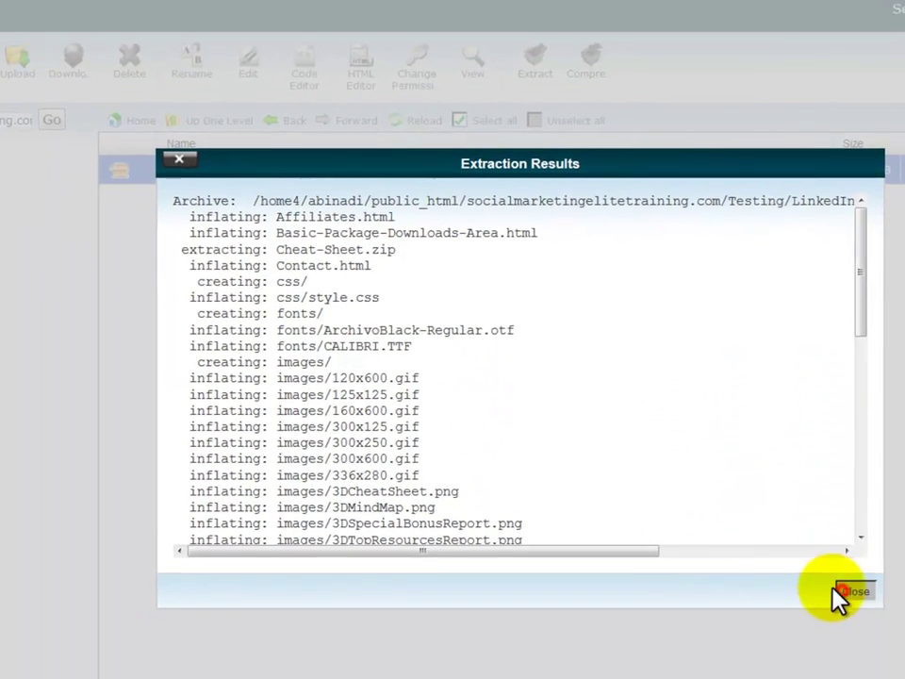
click(843, 582)
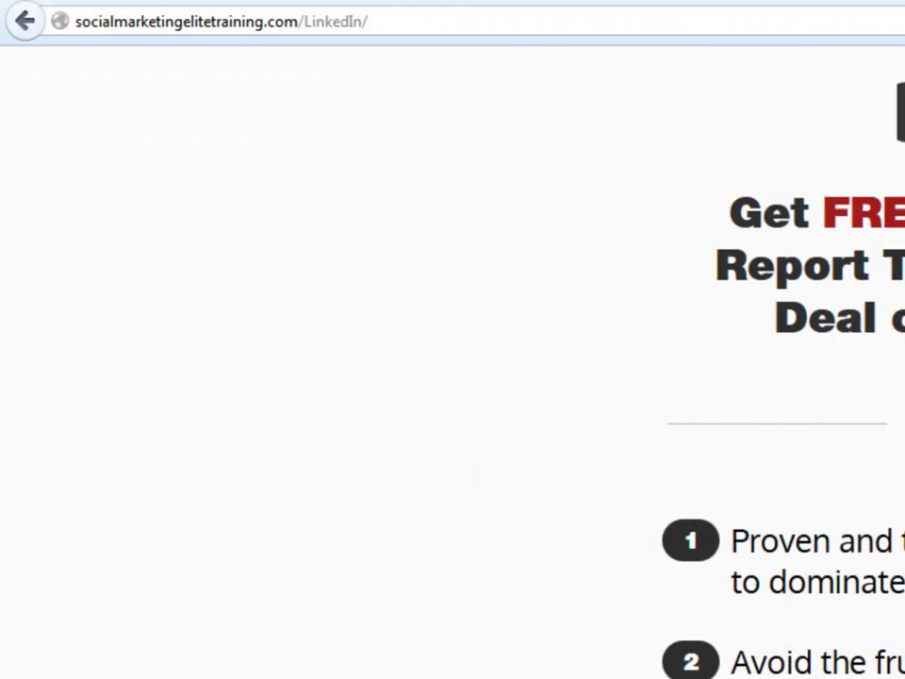
- Add Basic to the LinkedIn URL in Firefox to load the live page
click(461, 27)
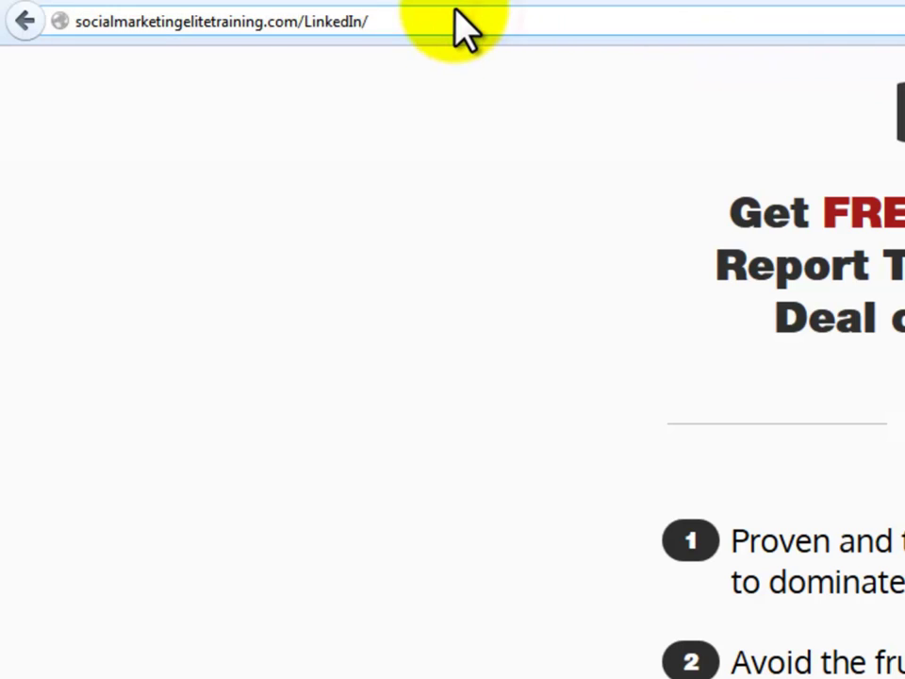
text(Basic)
key(Return)
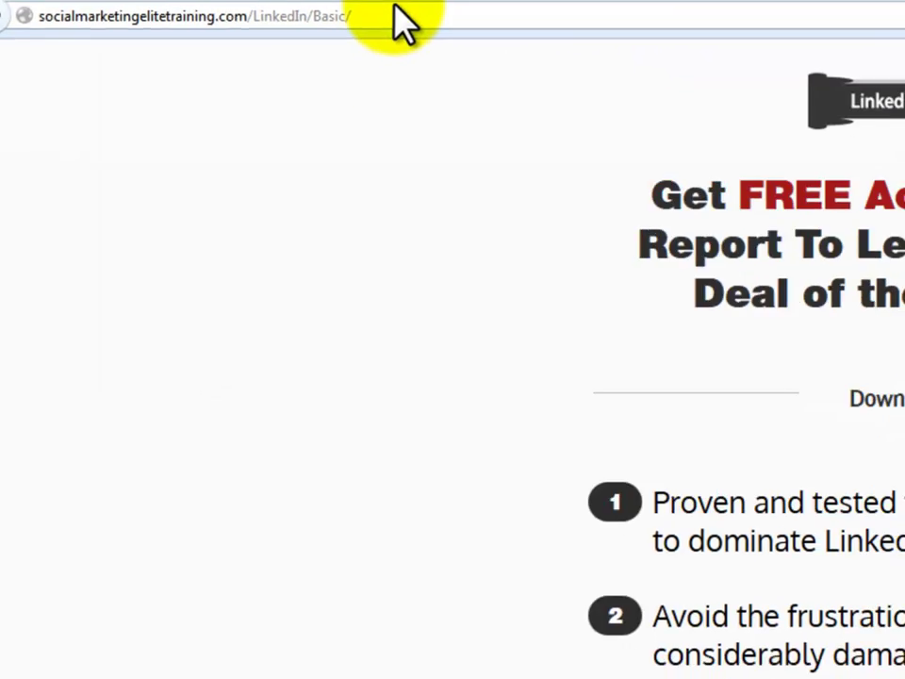
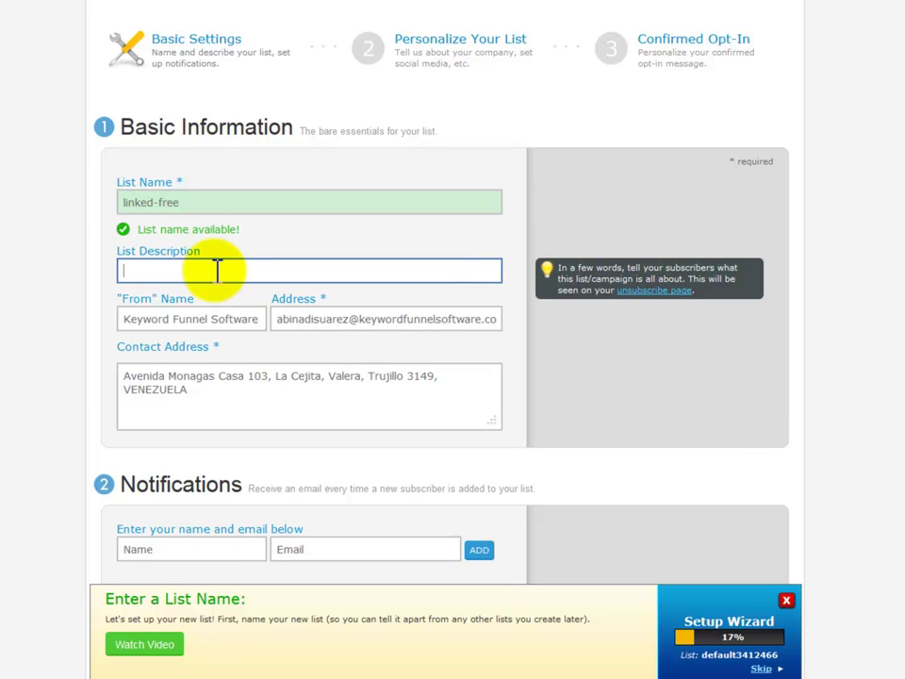
- Set the list description to 'Special Free Report' and the From name to 'LinkedIn Elite Training'
text(Special Free Report)
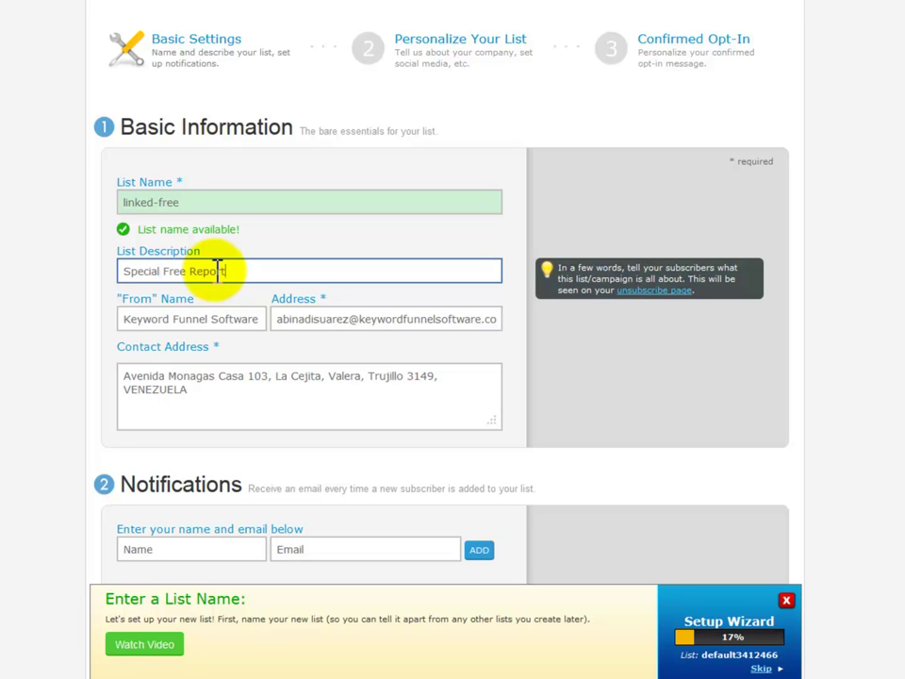
key(Tab)
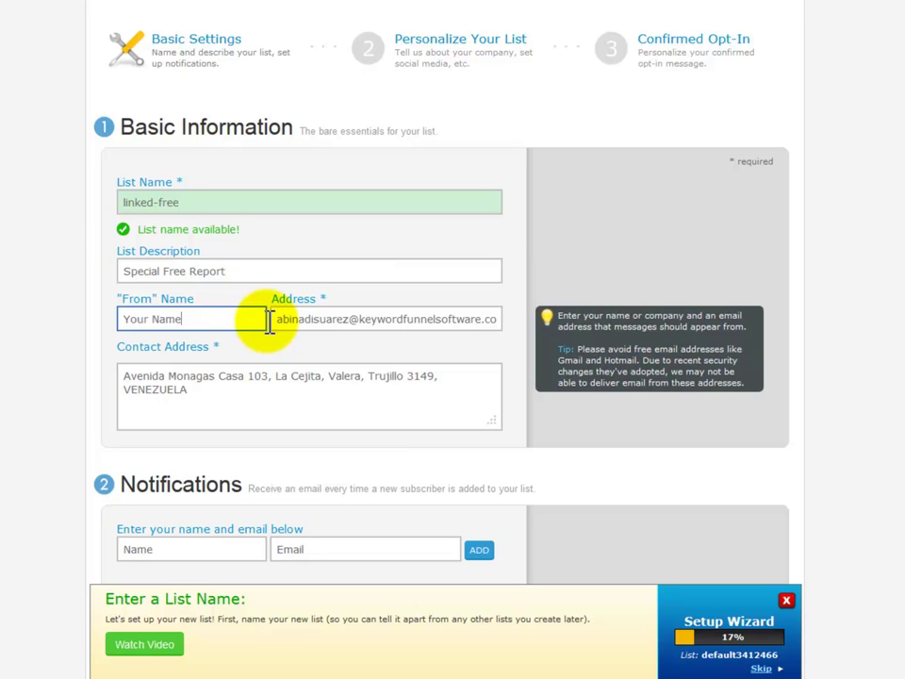
key(BackSpace)
key(BackSpace)
key(BackSpace)
key(BackSpace)
key(BackSpace)
key(BackSpace)
key(BackSpace)
key(BackSpace)
key(BackSpace)
text(LinkedIn Elite Training)
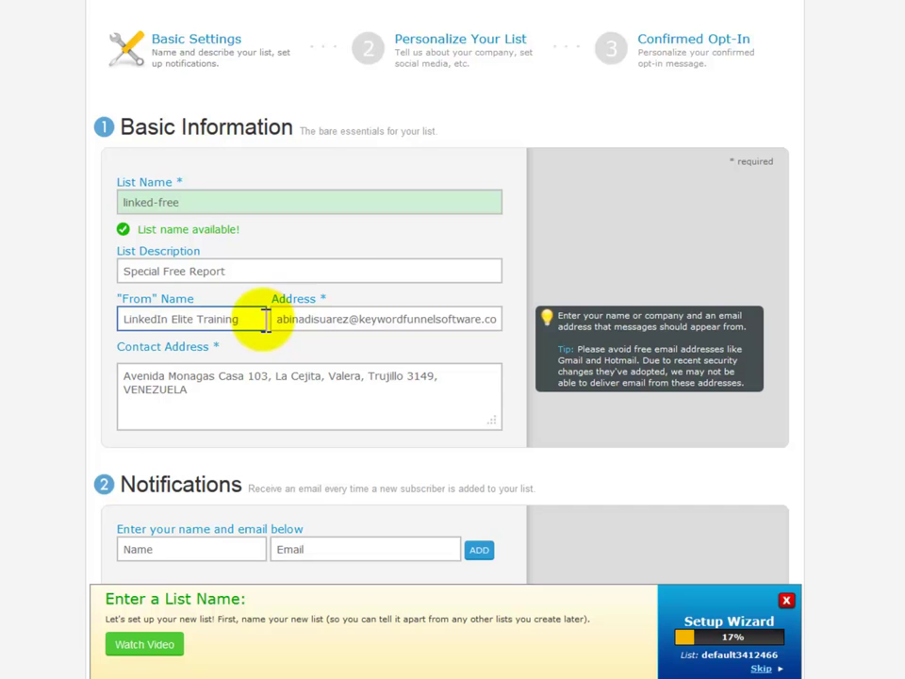
- Replace the sender From address with the support e-mail address
click(364, 366)
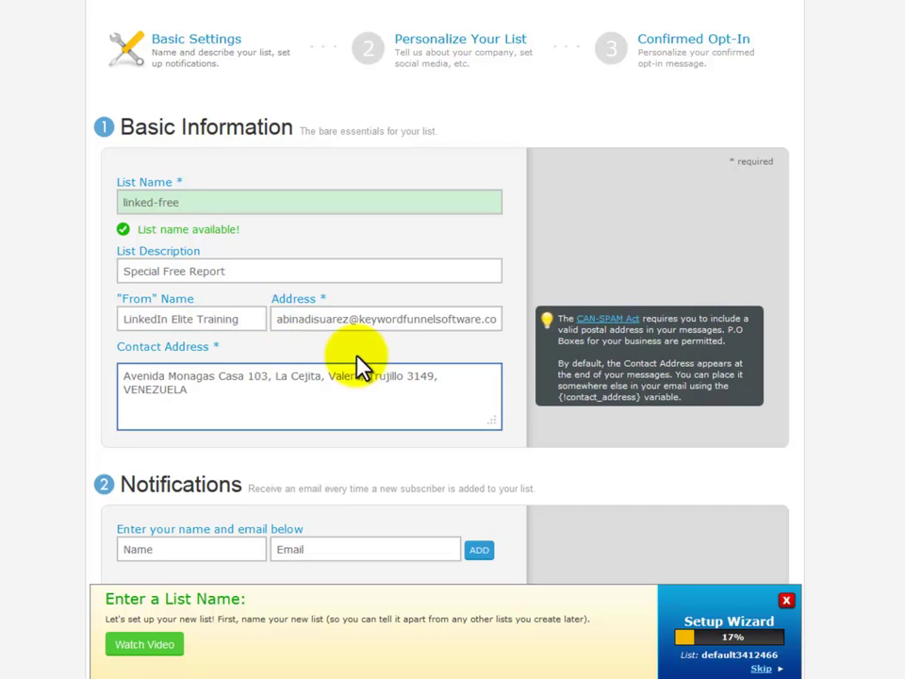
click(280, 319)
drag(280, 318, 509, 321)
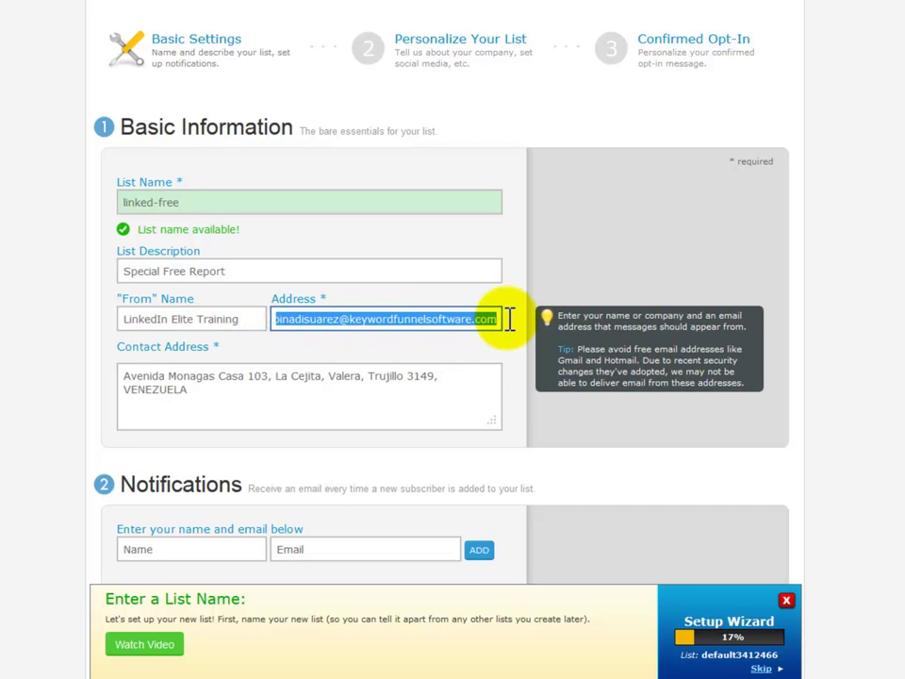
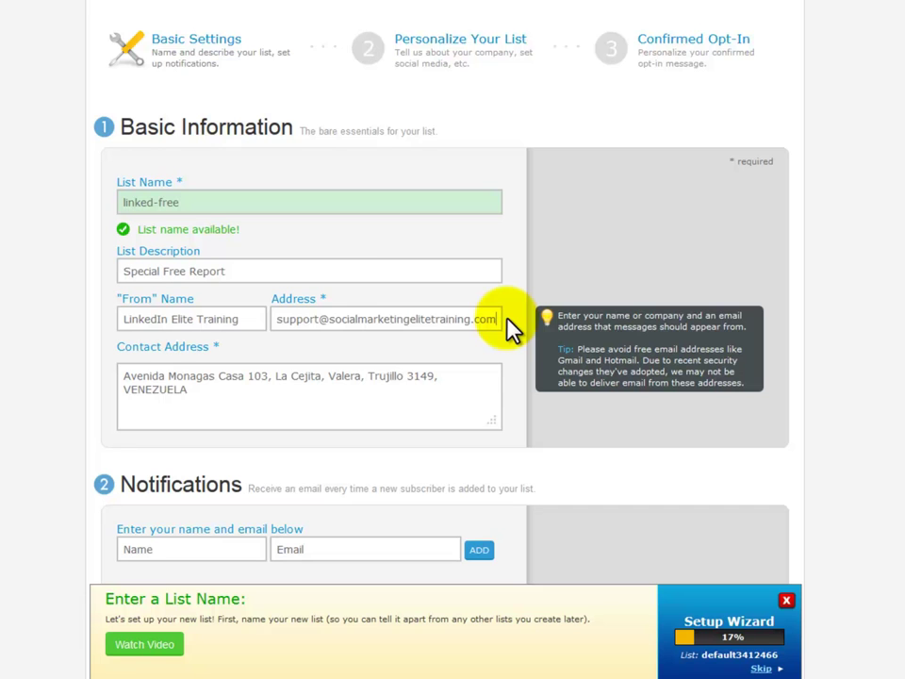
- Replace the existing contact address with a placeholder address
click(200, 389)
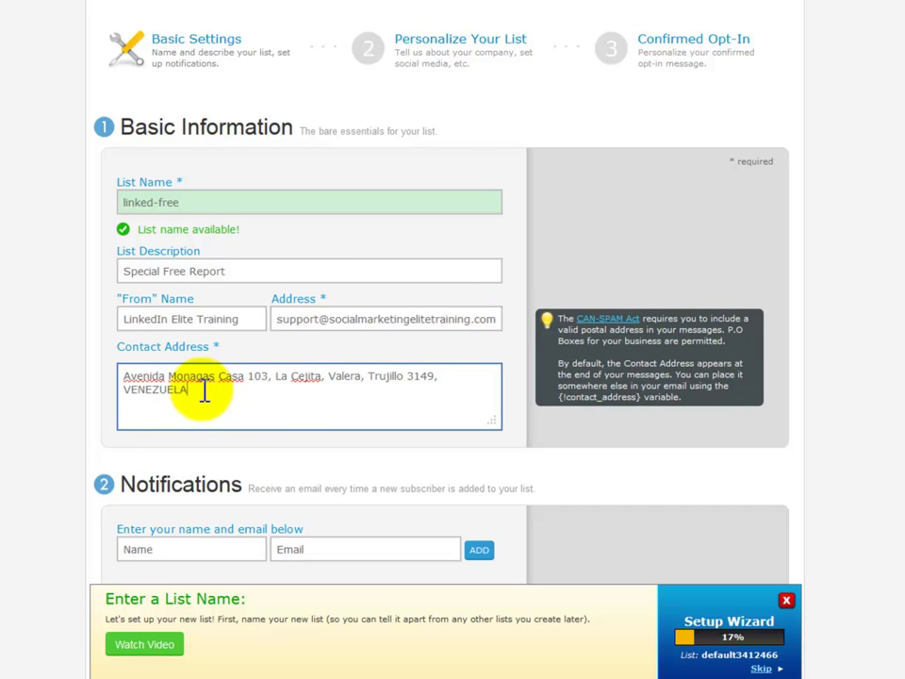
drag(198, 388, 118, 376)
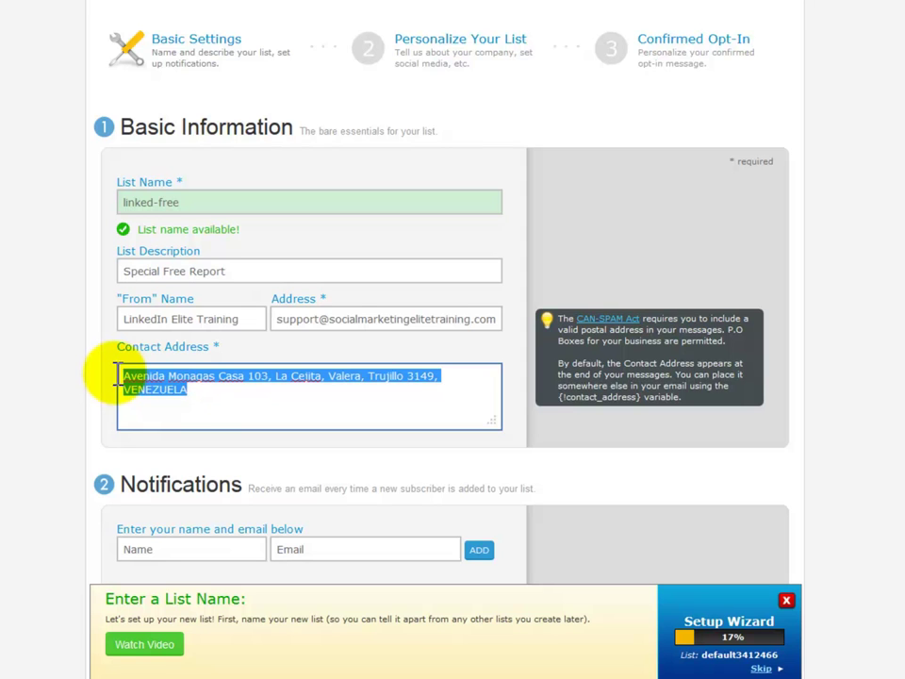
text(Bla Bla Bla USA)
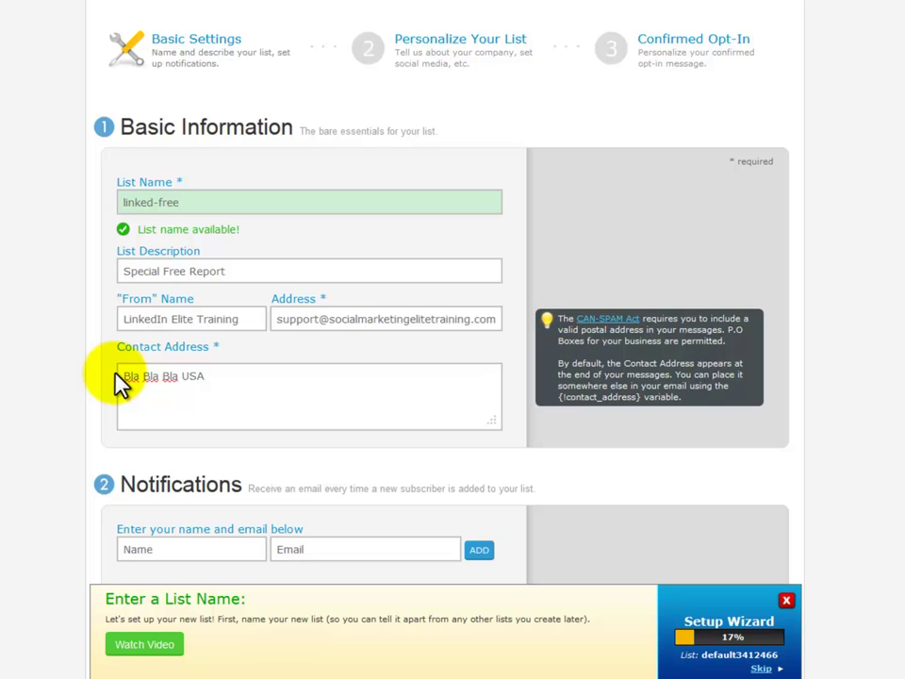
- Save the basic list settings and look through the Personalize Your List page
scroll(74, 388, down, 4)
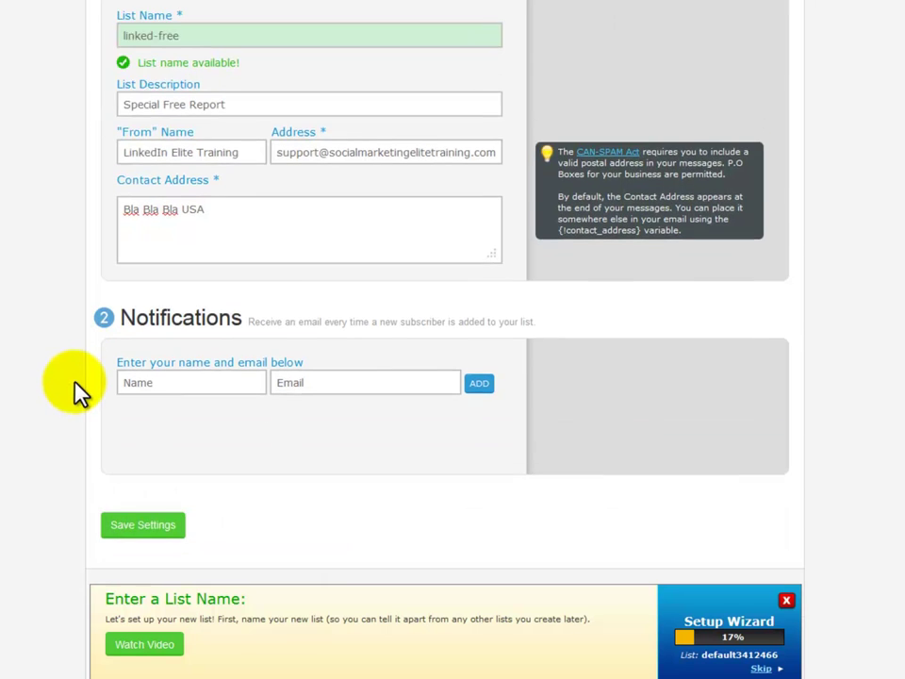
click(147, 360)
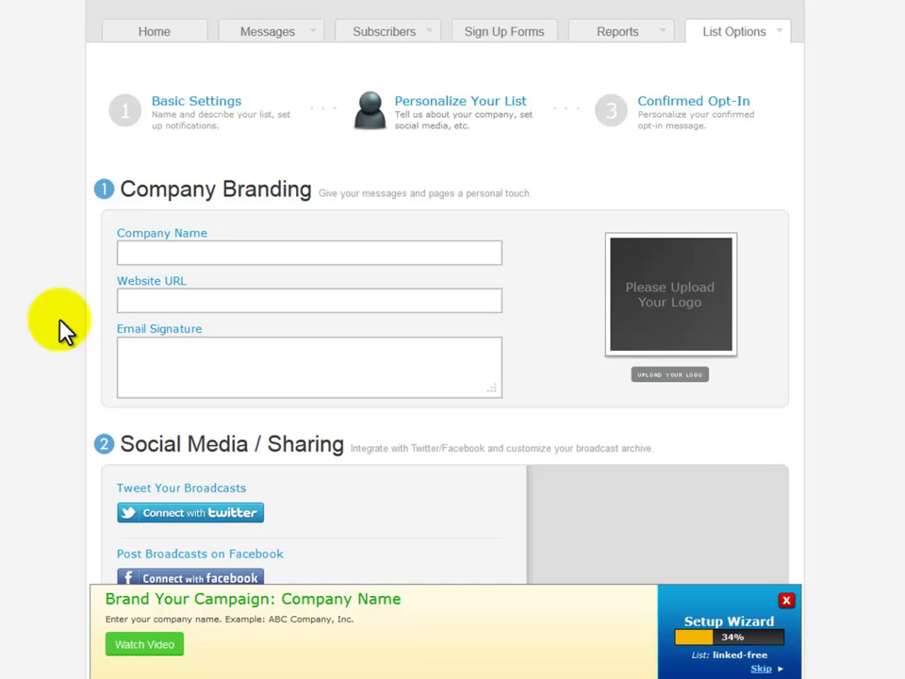
scroll(59, 330, down, 4)
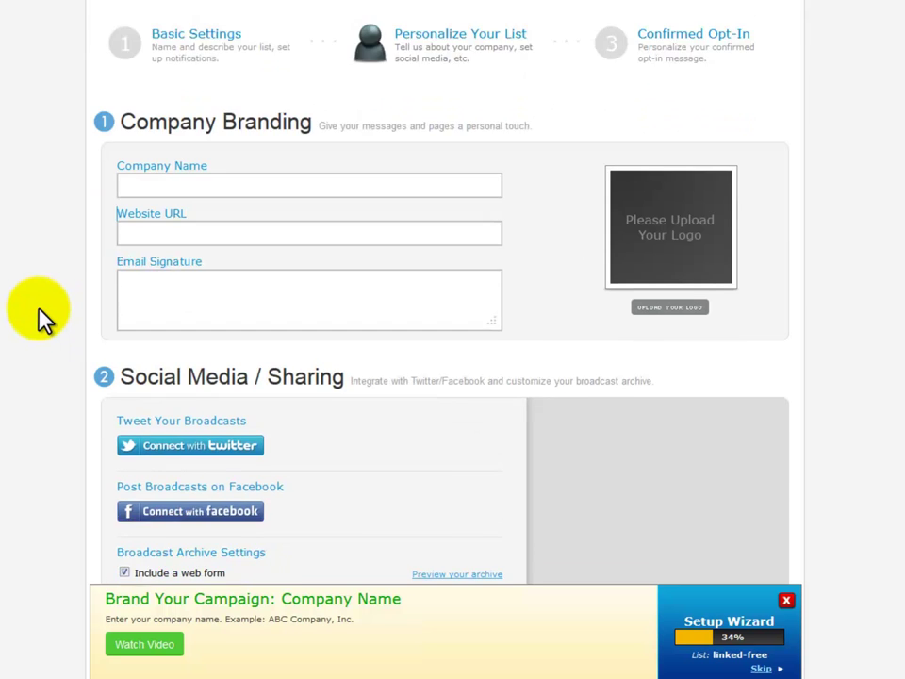
scroll(38, 311, down, 4)
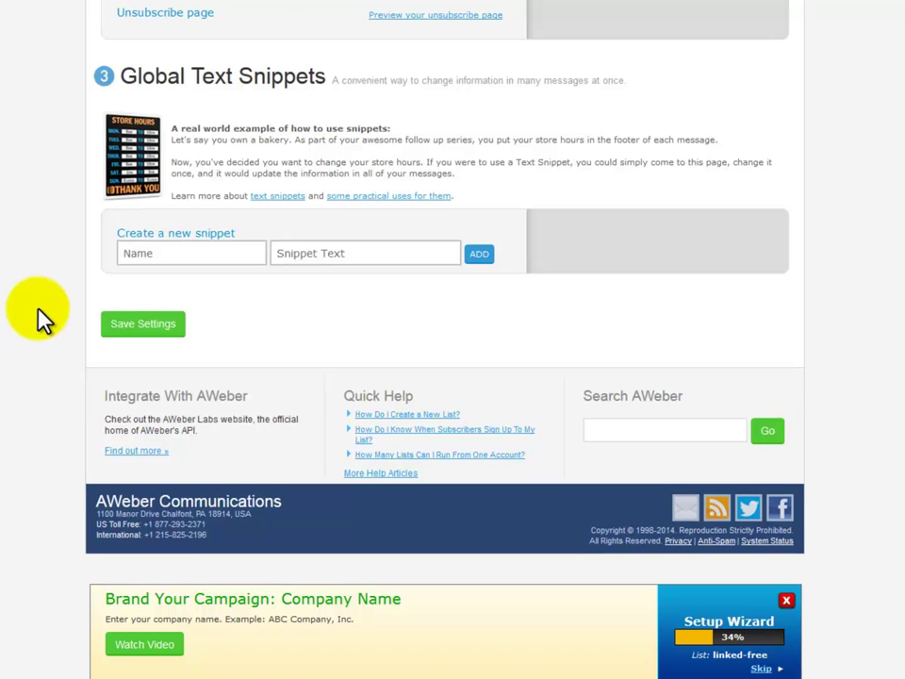
scroll(38, 309, up, 4)
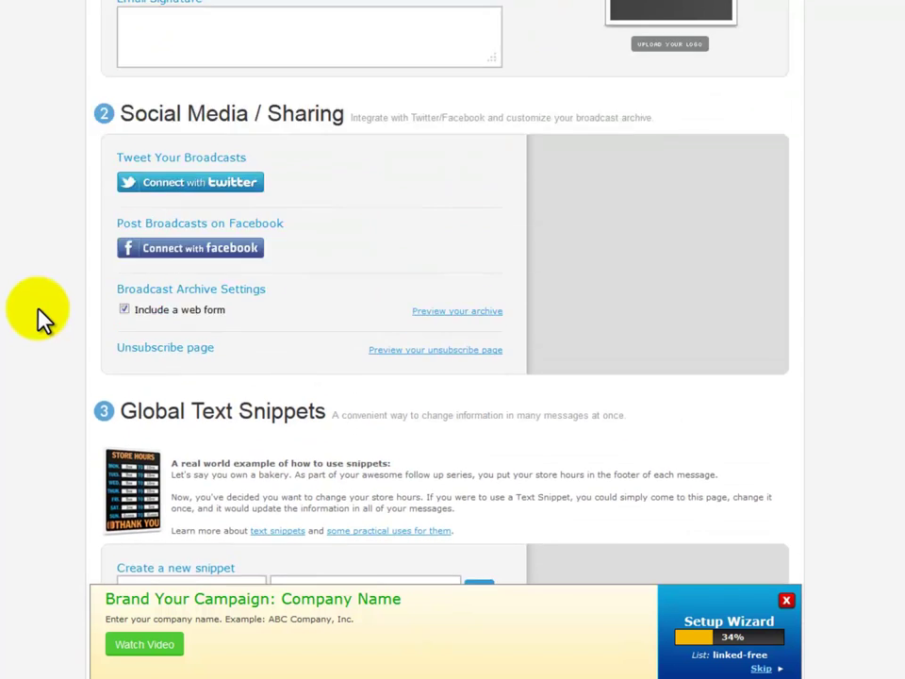
scroll(37, 312, up, 4)
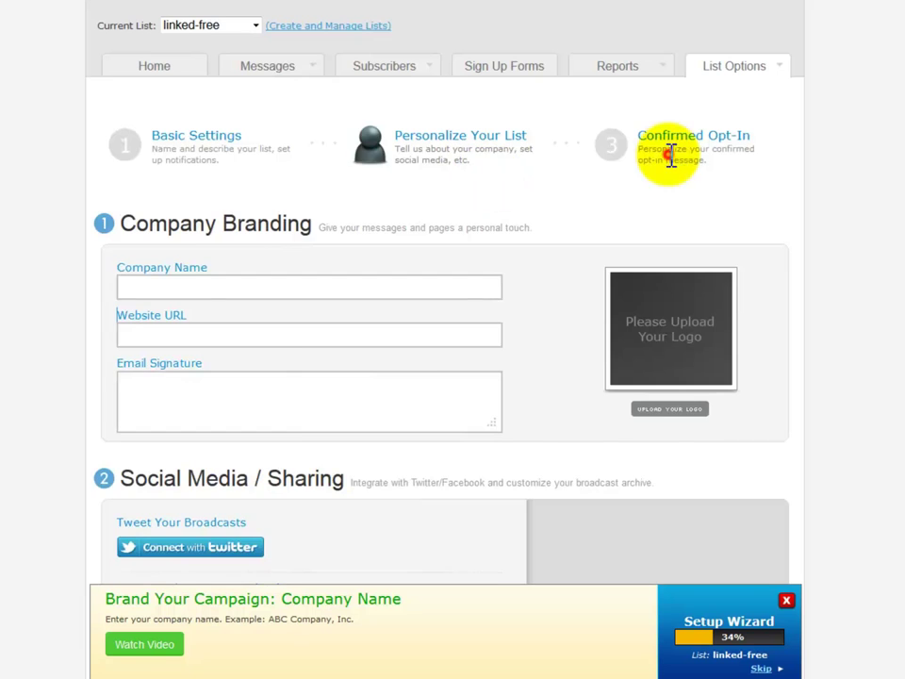
- Go to the confirmed opt-in message step and review its intro text and success page URL
click(670, 159)
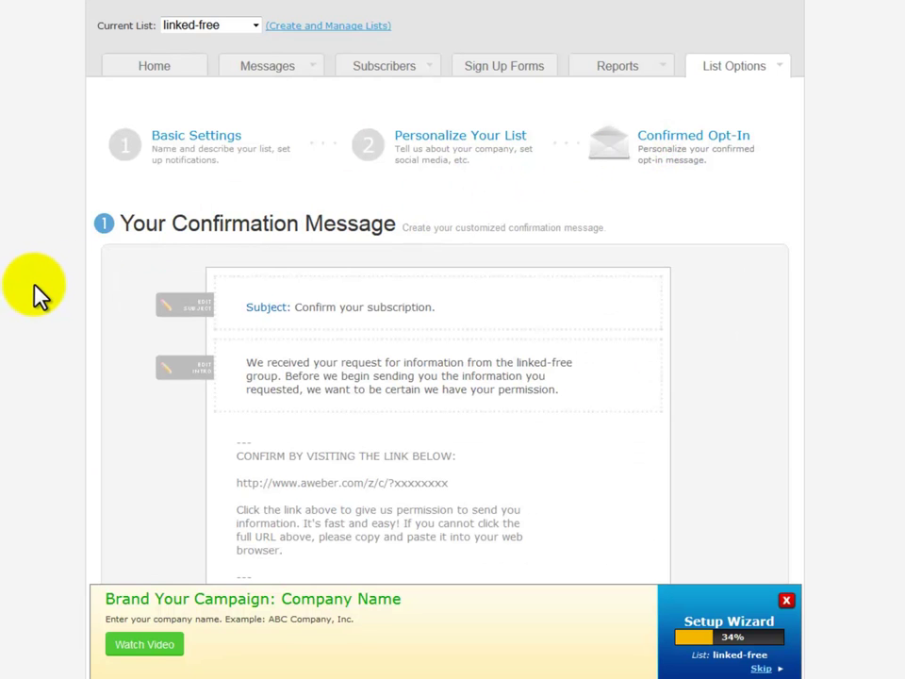
scroll(36, 292, down, 3)
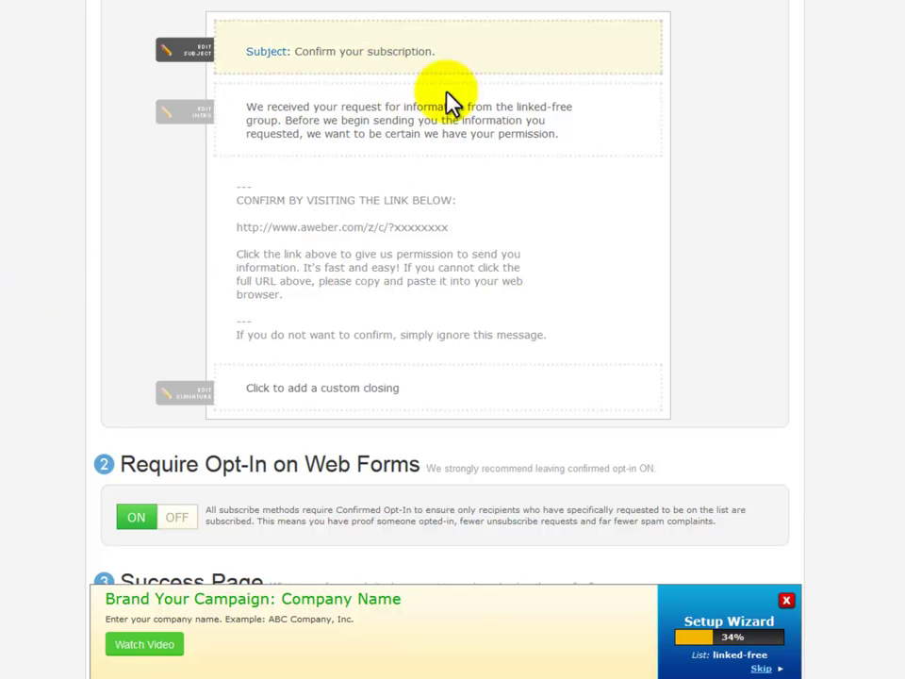
click(563, 111)
drag(517, 129, 583, 130)
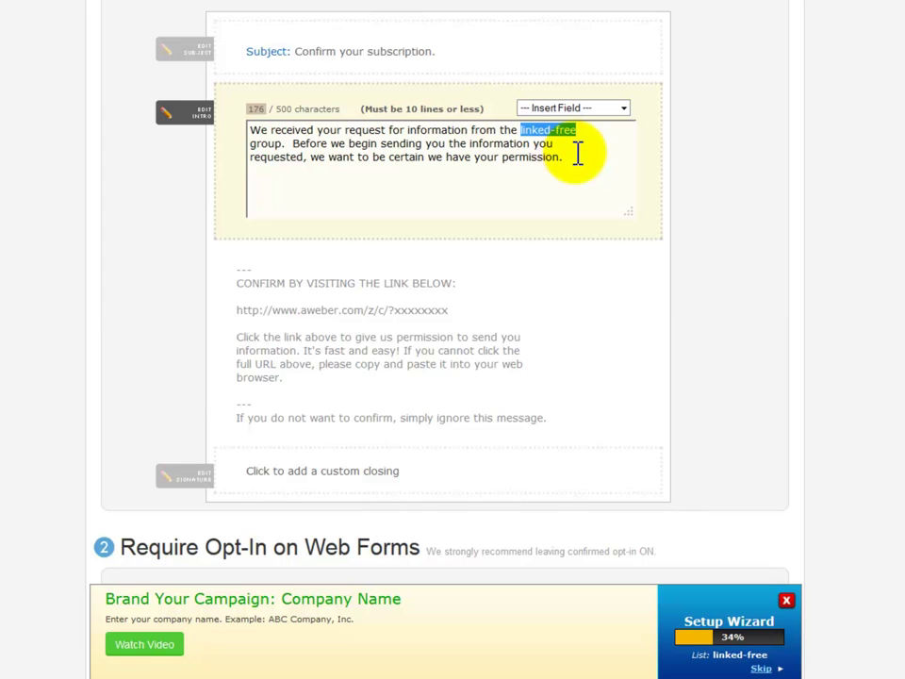
scroll(578, 154, down, 3)
click(197, 469)
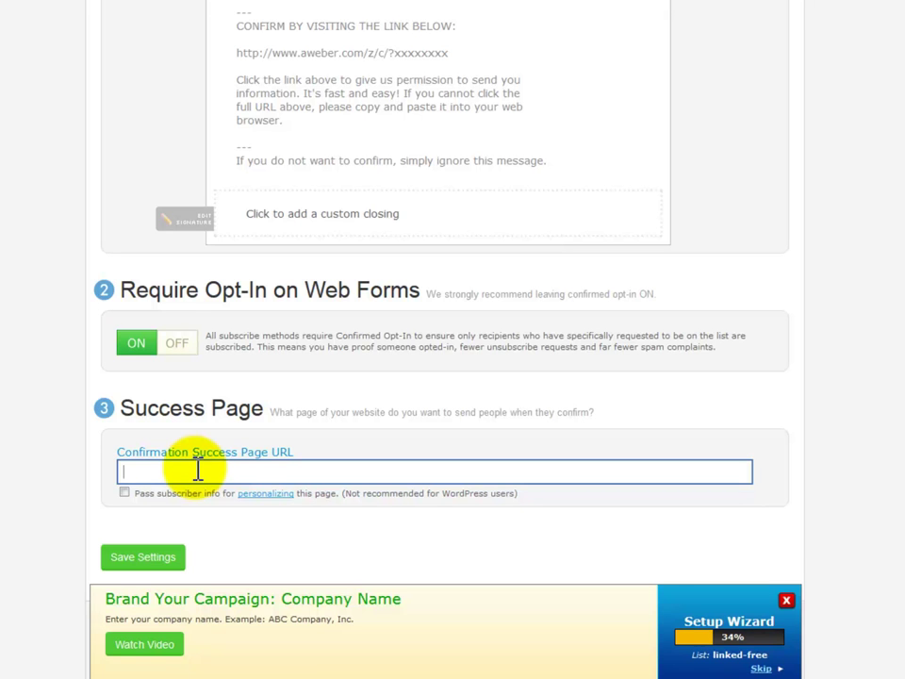
- Turn Require Opt-In on Web Forms OFF, confirm it, and save the confirmation settings
click(177, 345)
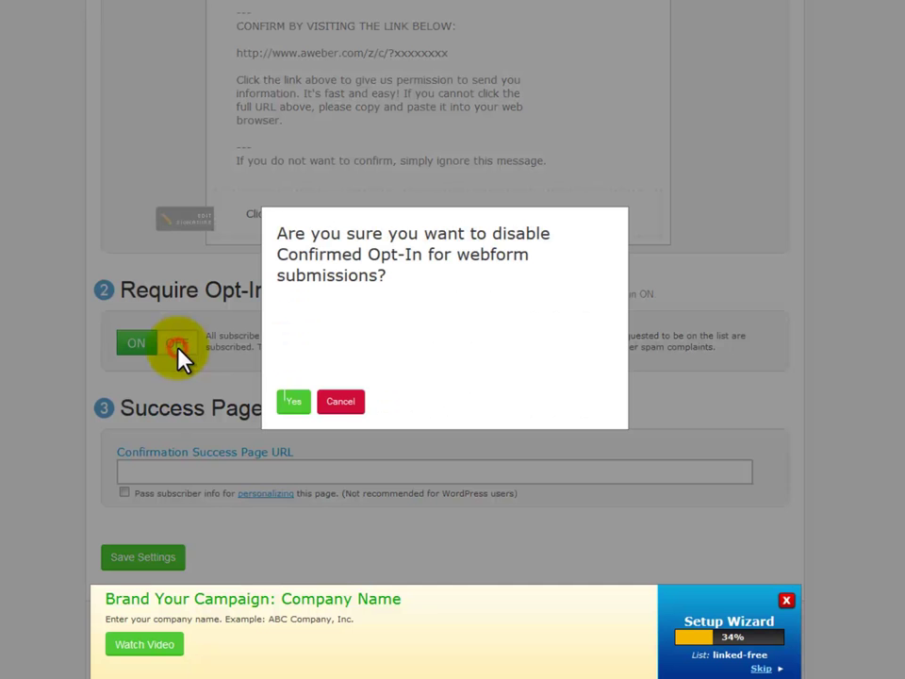
click(288, 403)
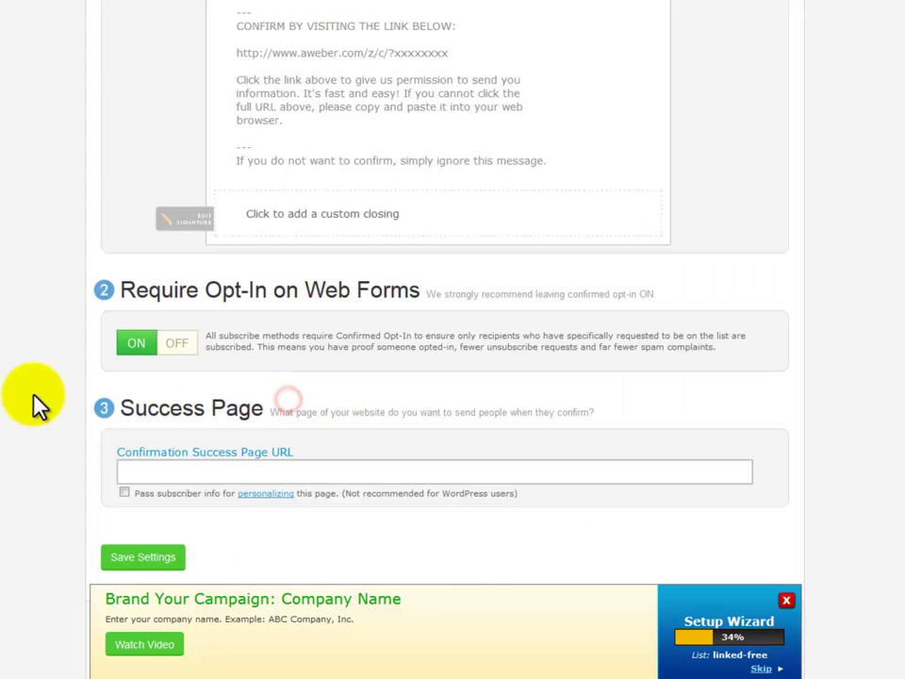
scroll(132, 348, down, 3)
click(130, 338)
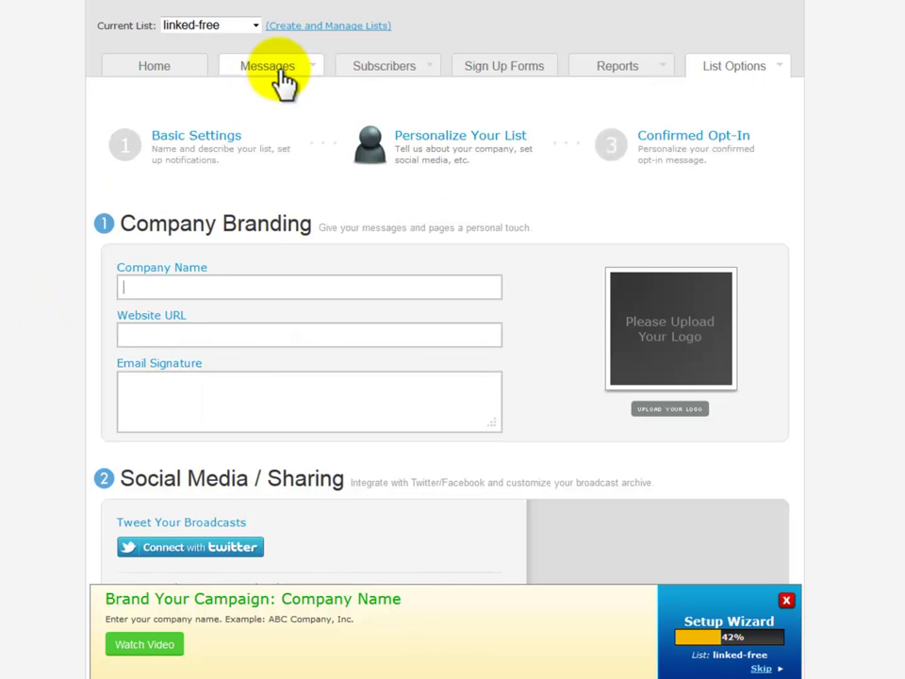
- View the Follow Up messages, then start the first form under Sign Up Forms
mouse_move(281, 83)
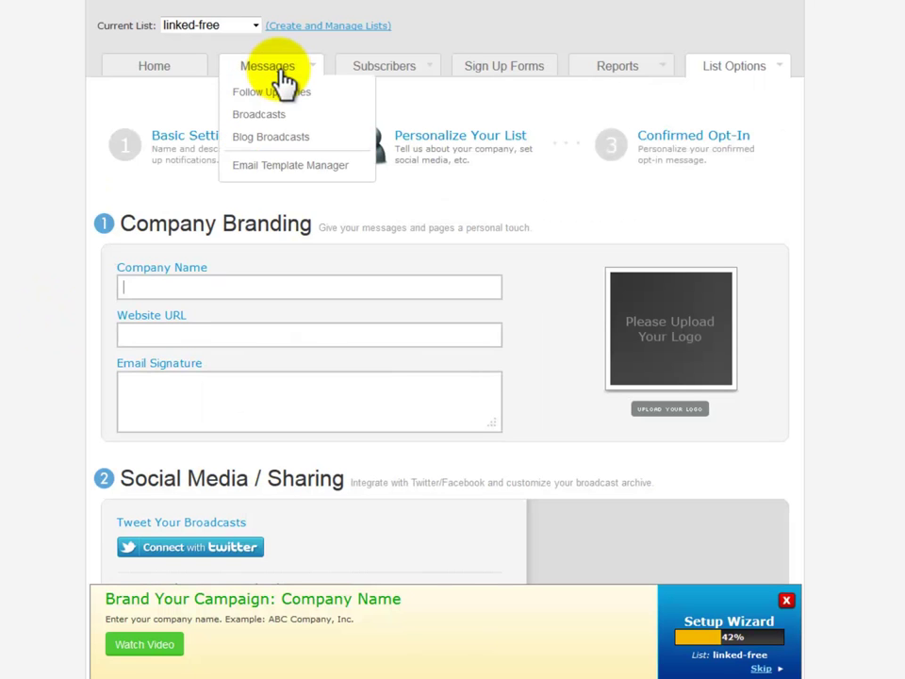
click(277, 93)
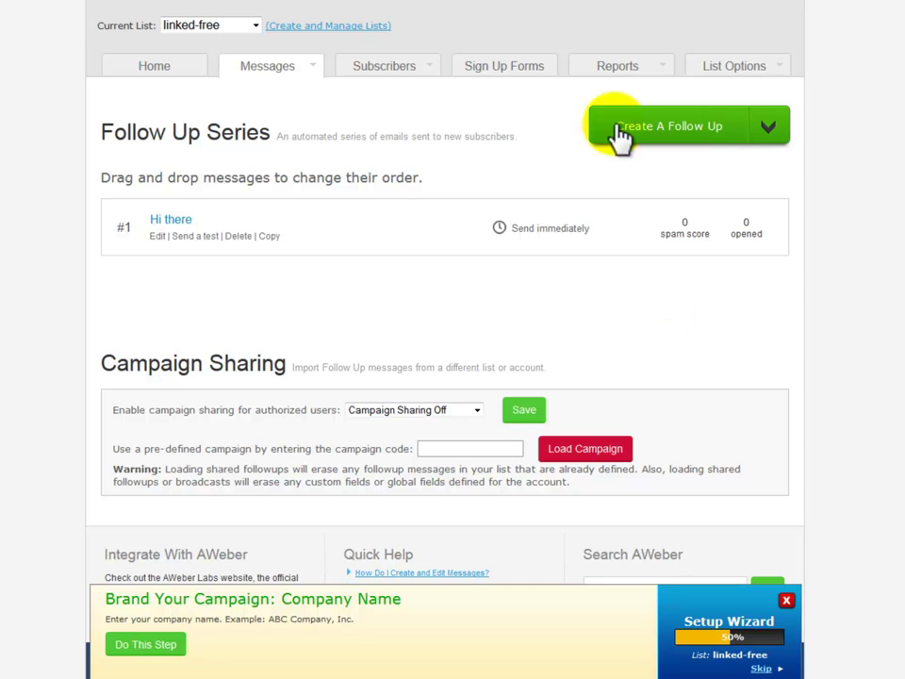
click(526, 74)
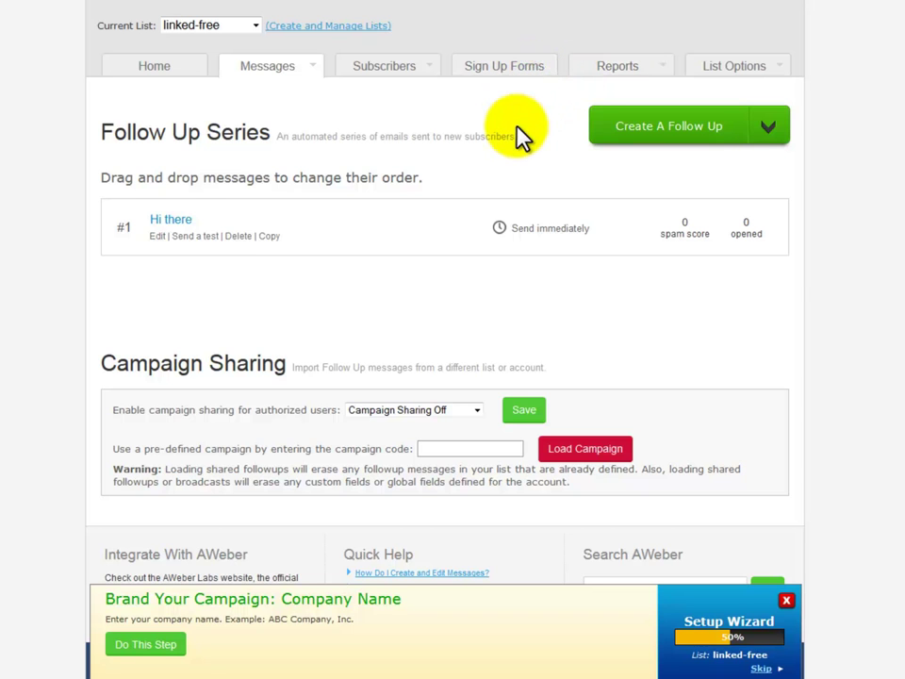
click(241, 264)
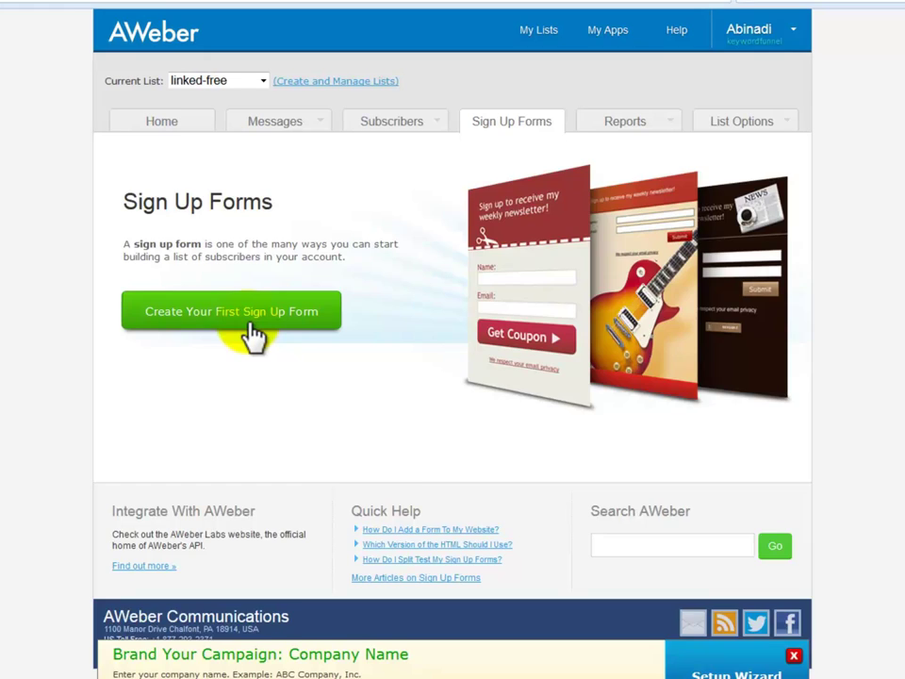
- Select the form's Submit Button for styling, show its Advanced options, then go to Settings
scroll(288, 250, down, 1)
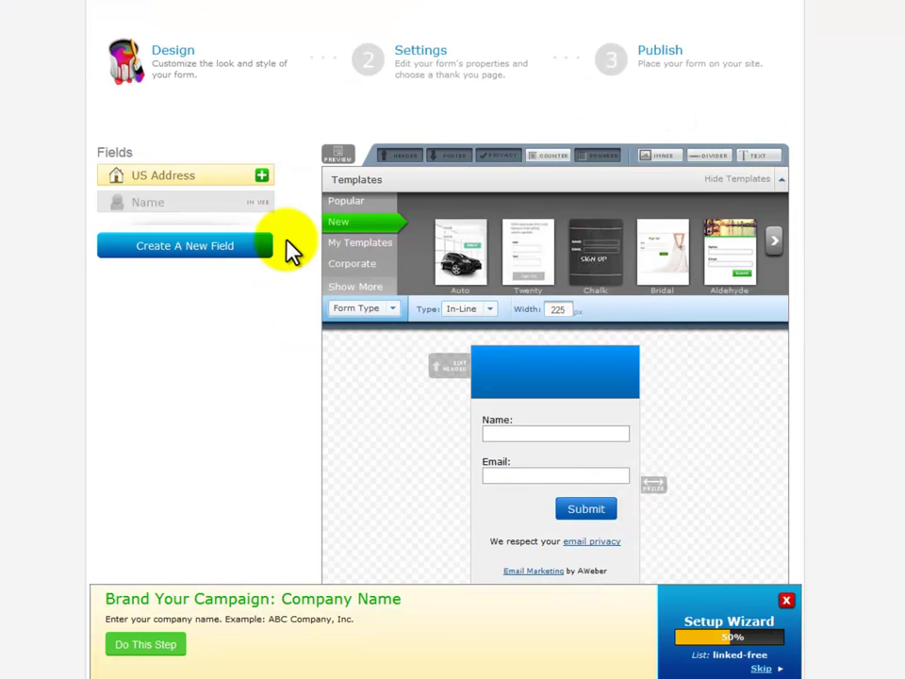
scroll(288, 250, down, 1)
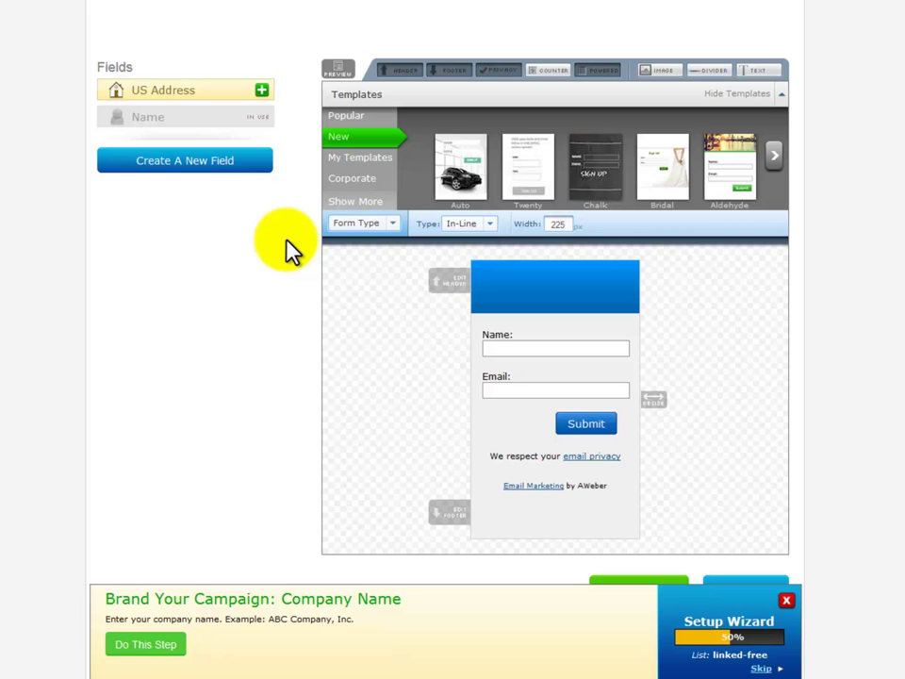
click(393, 226)
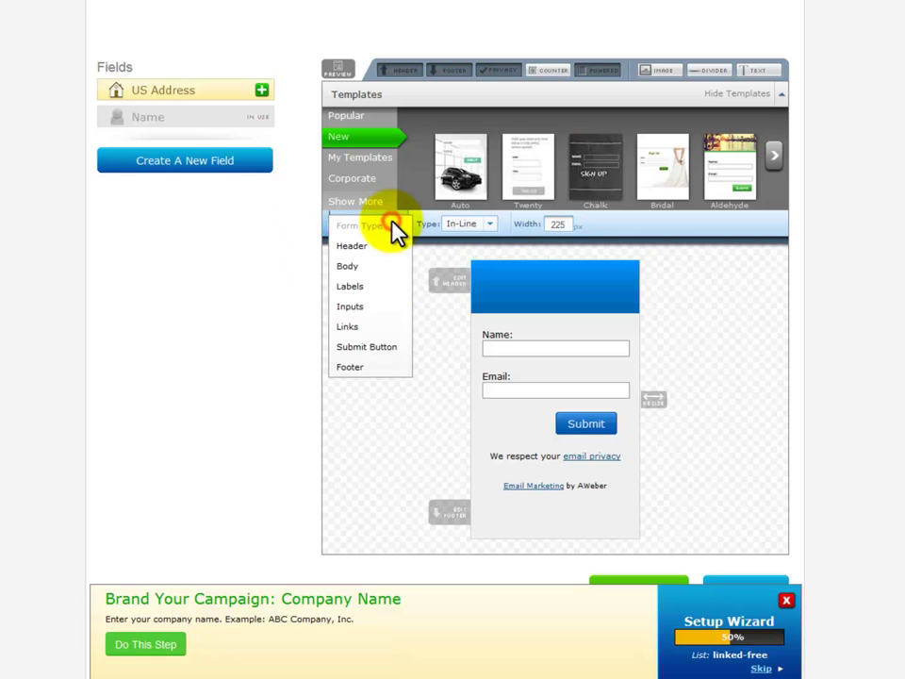
click(368, 347)
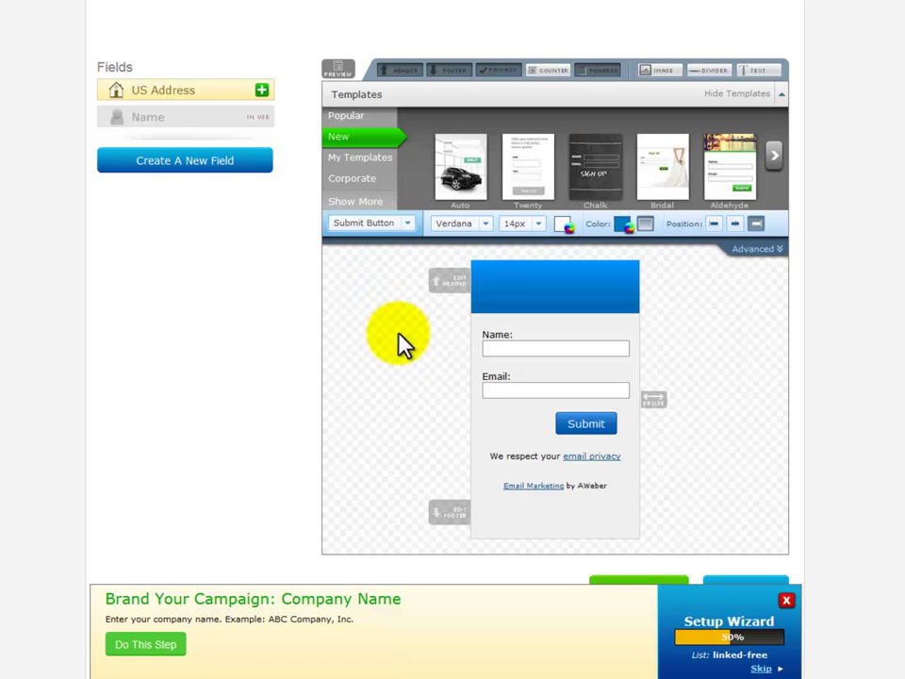
click(747, 253)
click(429, 257)
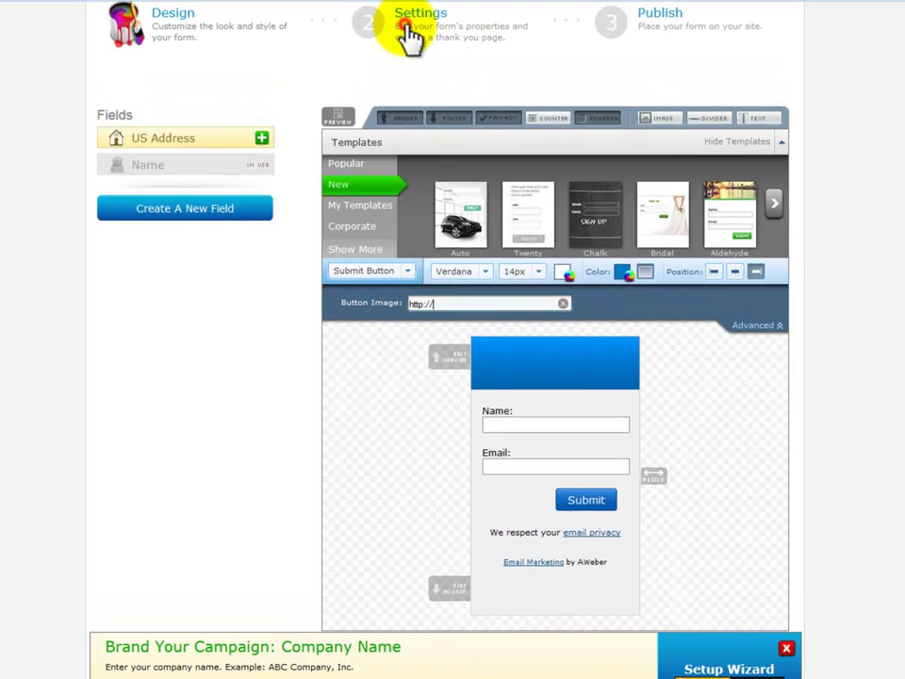
click(406, 30)
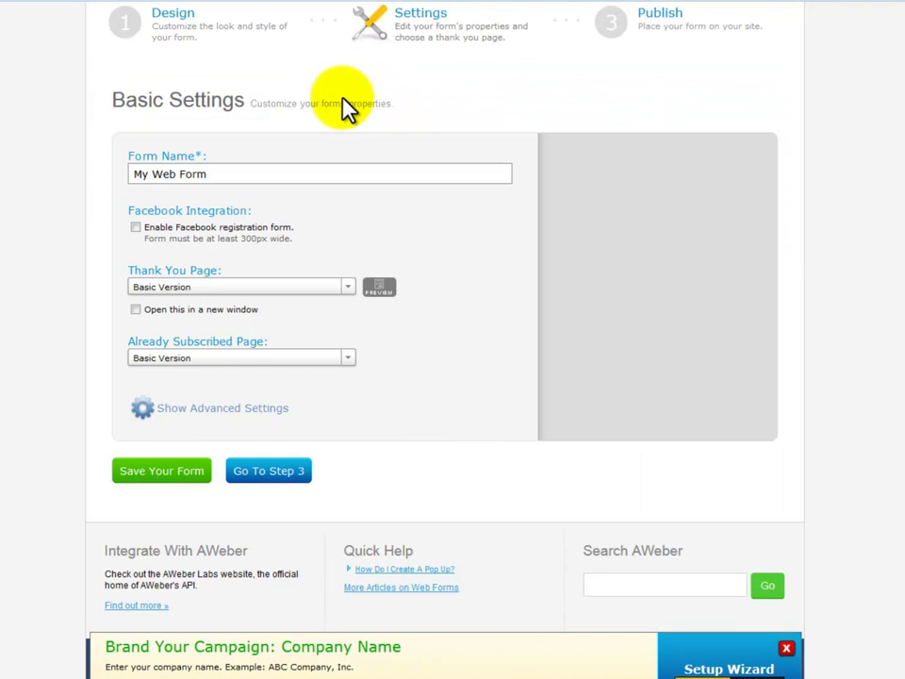
- Name the form 'Free Subscribers' and set its Thank You Page to a custom URL
triple_click(132, 176)
text(Free Subscribers)
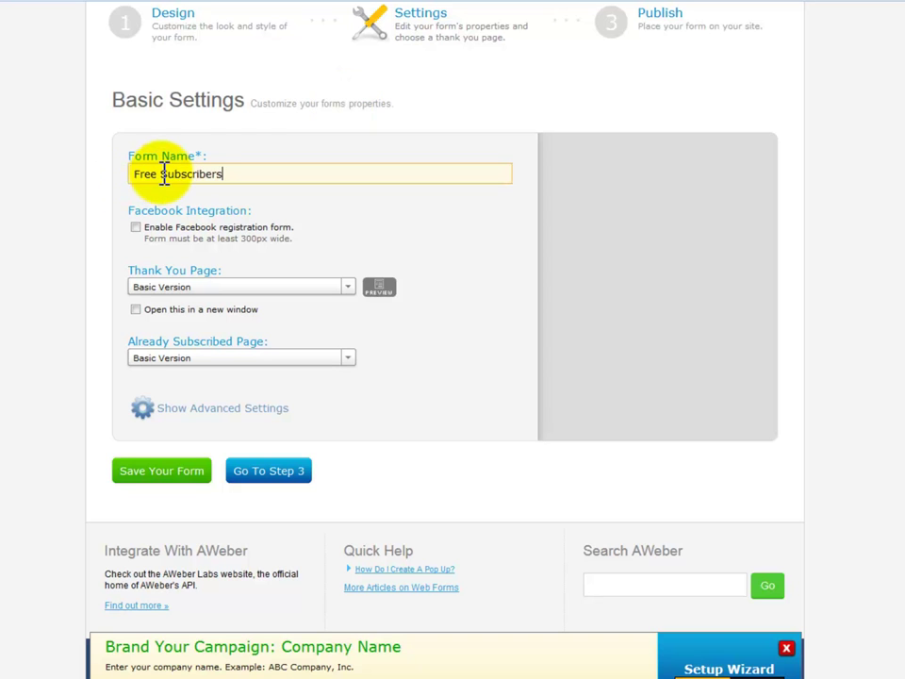
click(348, 288)
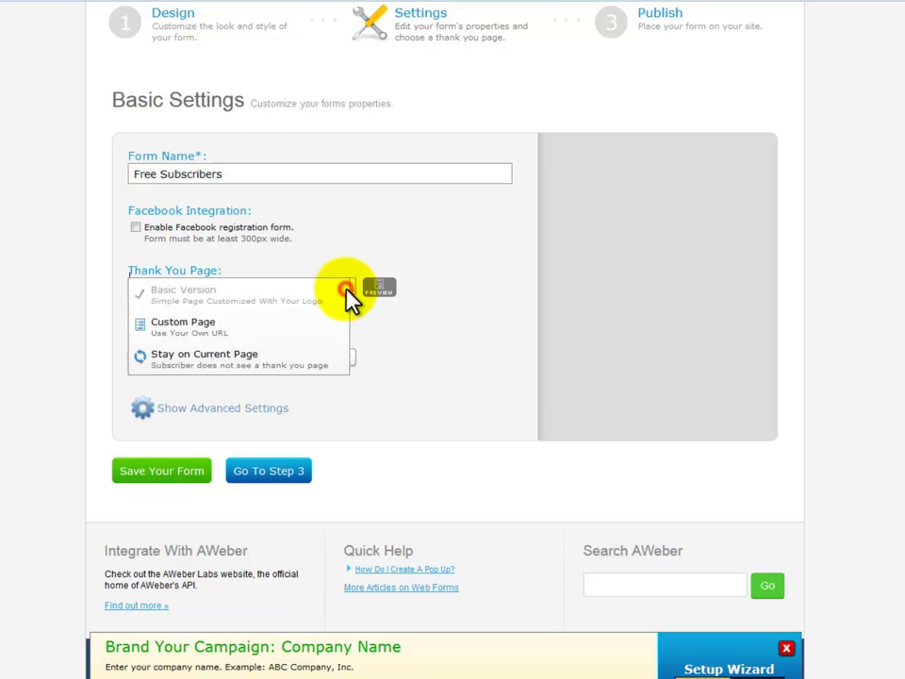
click(231, 328)
click(231, 313)
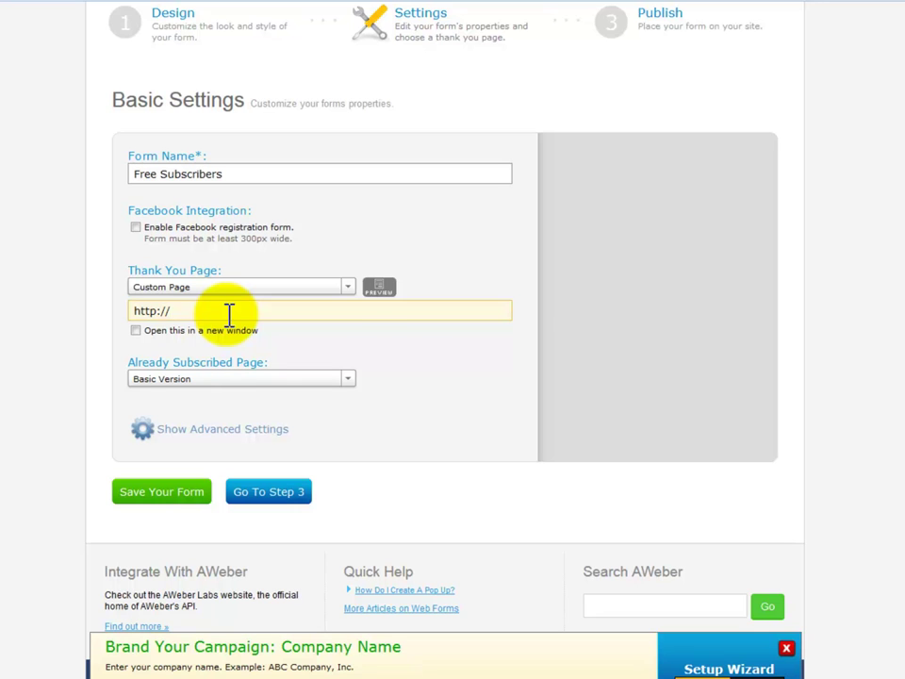
text(socialmarketingelitetraining.com/LinkedIn)
click(384, 377)
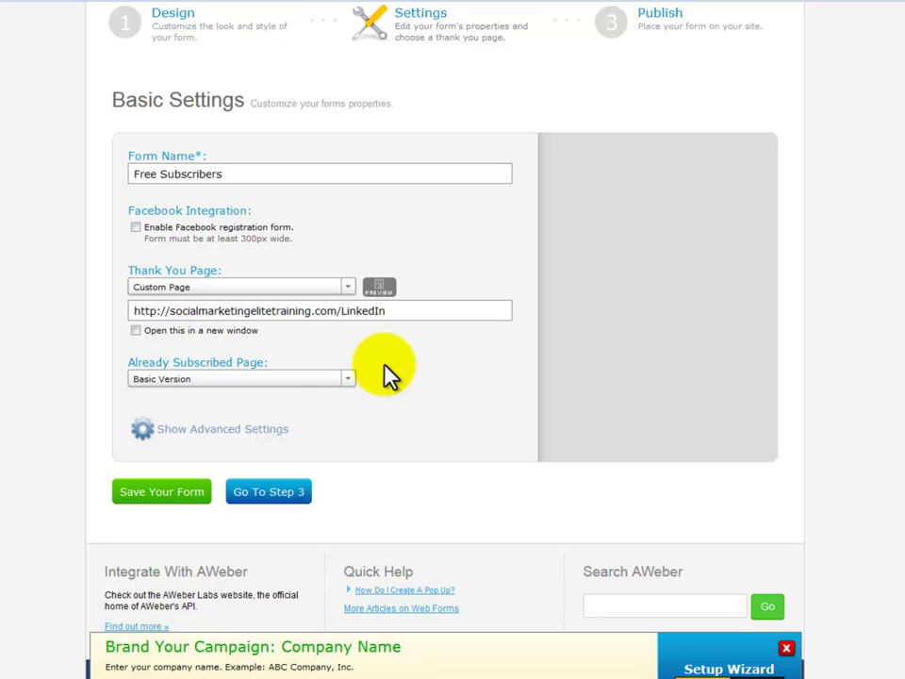
- Save the form, continue to Step 3, and select the JavaScript snippet to install it yourself
click(195, 492)
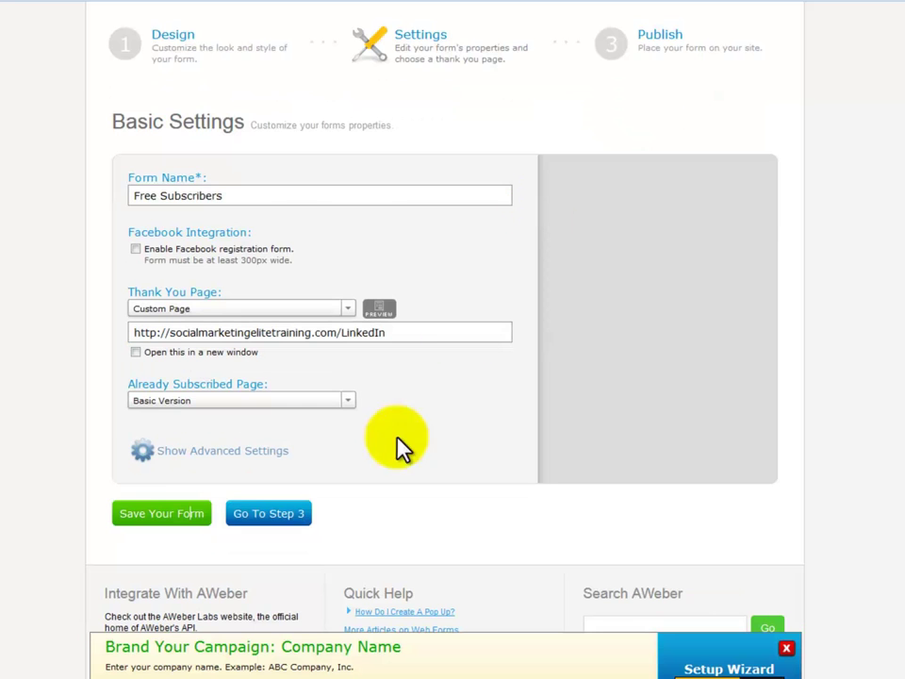
click(274, 492)
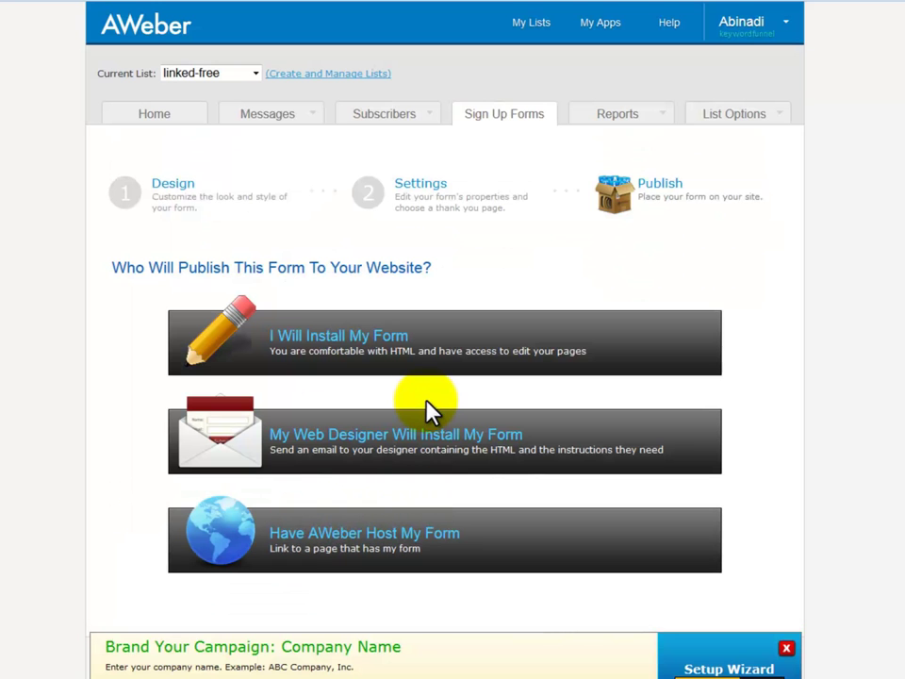
click(347, 351)
click(390, 535)
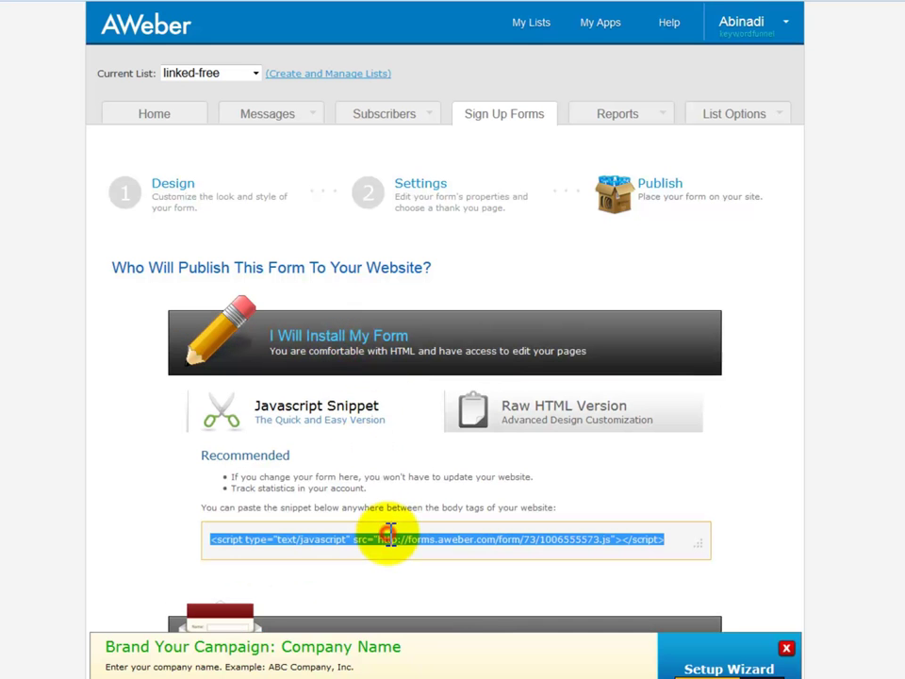